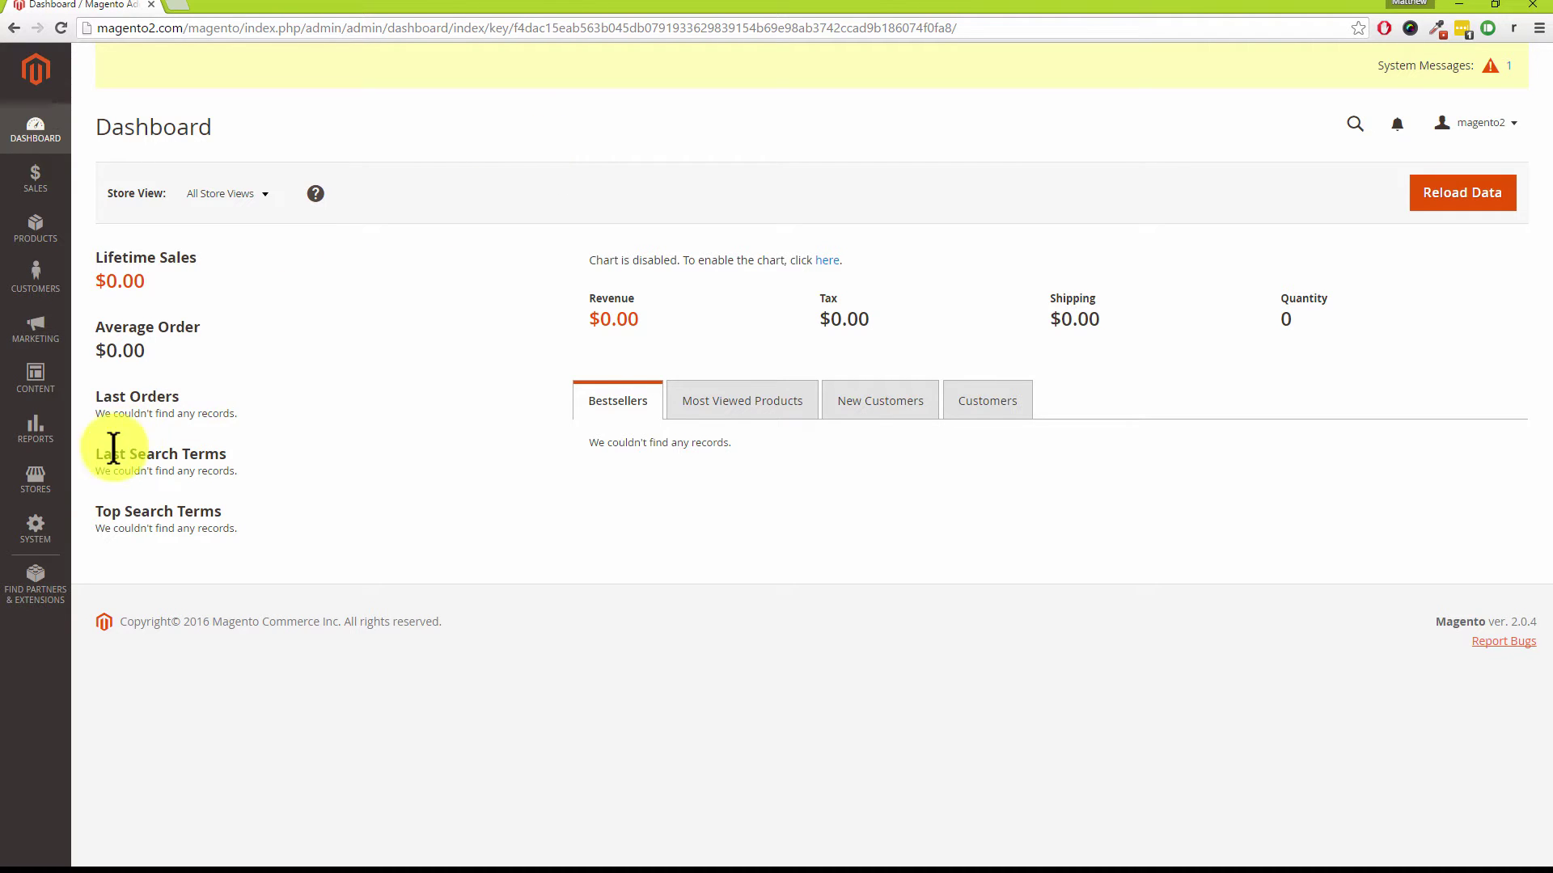
Go to Stores > Configuration and check the scope options, keeping the default scope
left_click(45, 483)
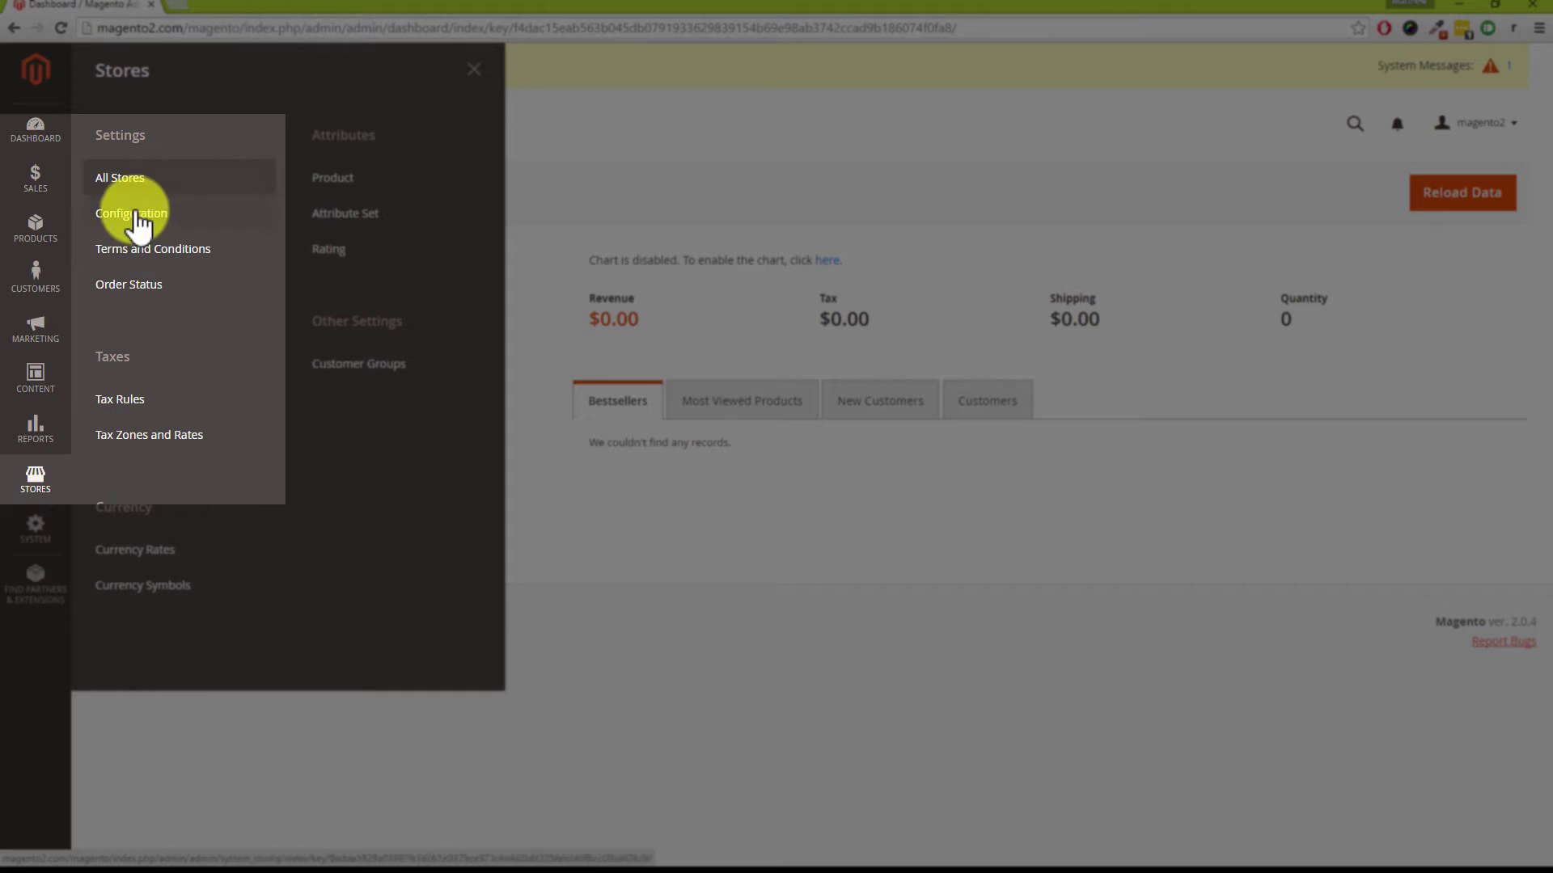
left_click(139, 216)
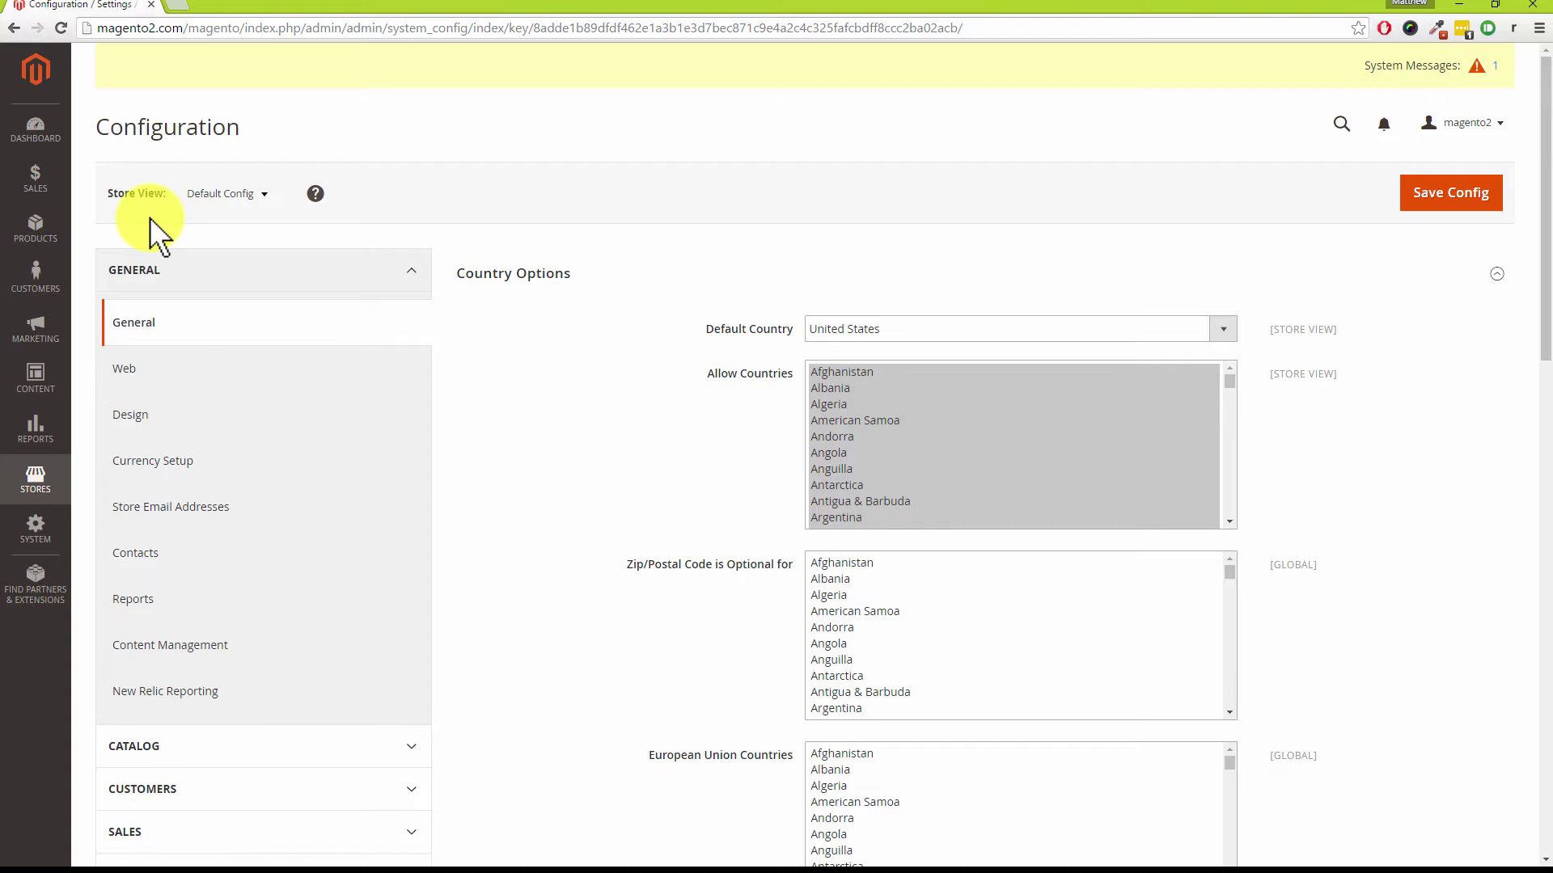
left_click(236, 193)
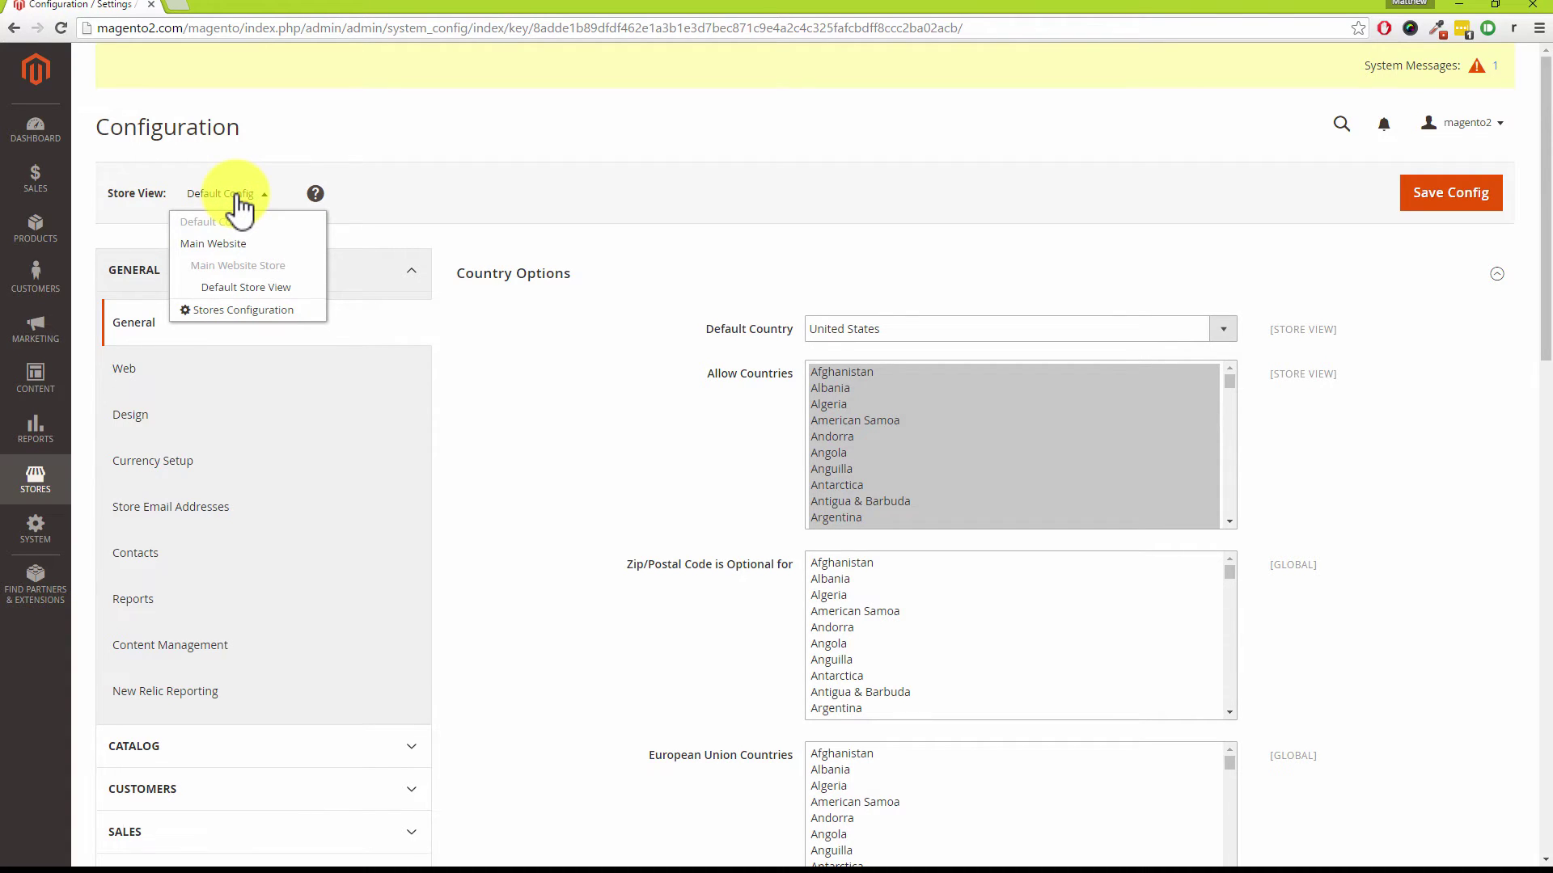
left_click(239, 198)
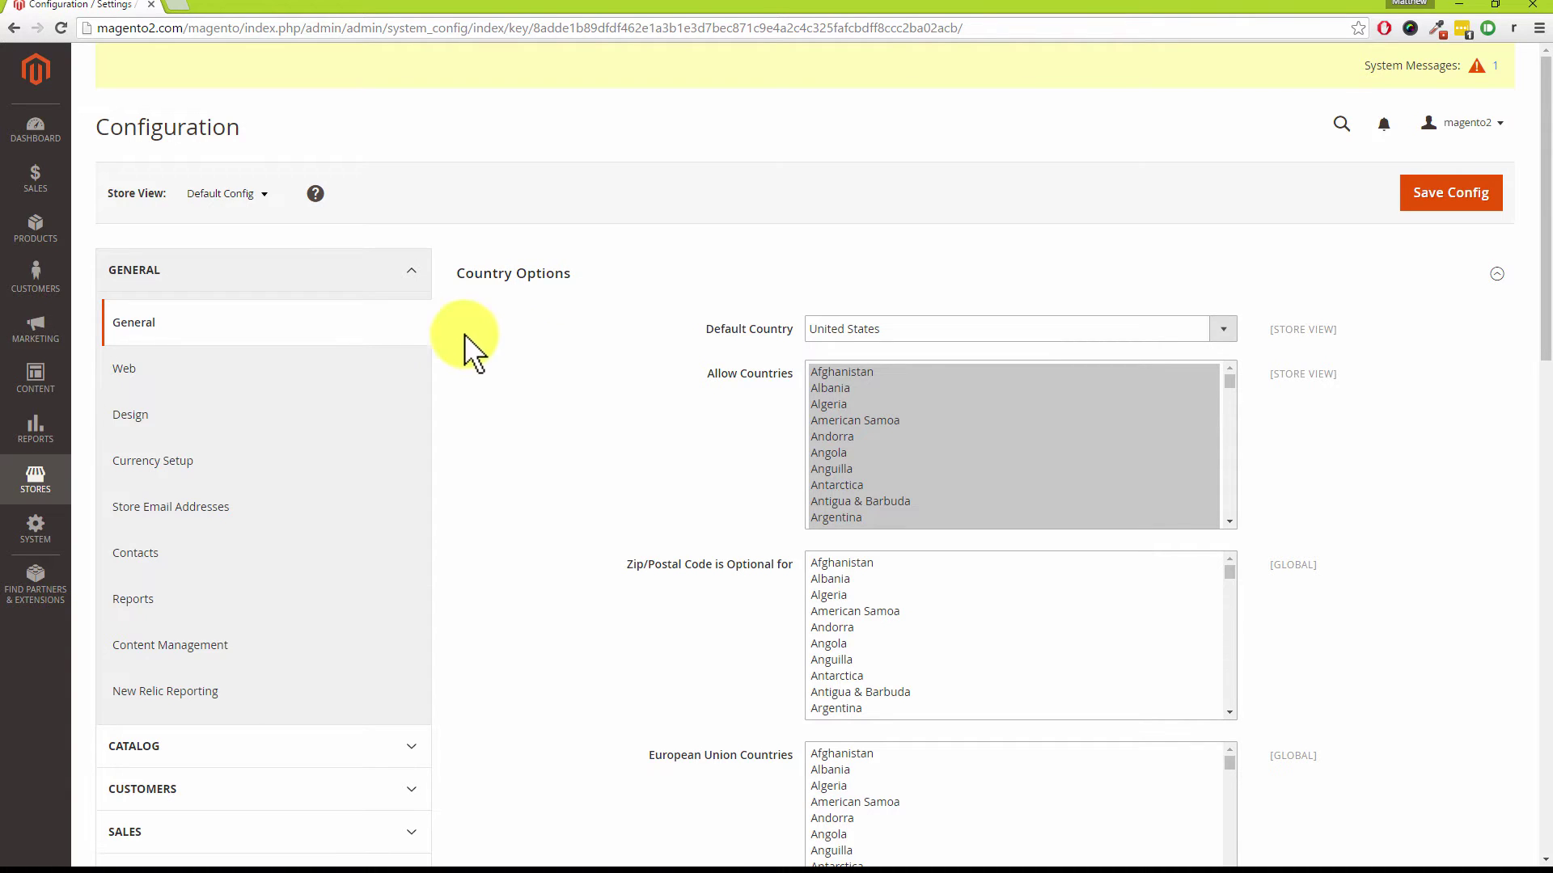
Expand the Sales configuration group and open its Google API settings
scroll(465, 402, "down", 3)
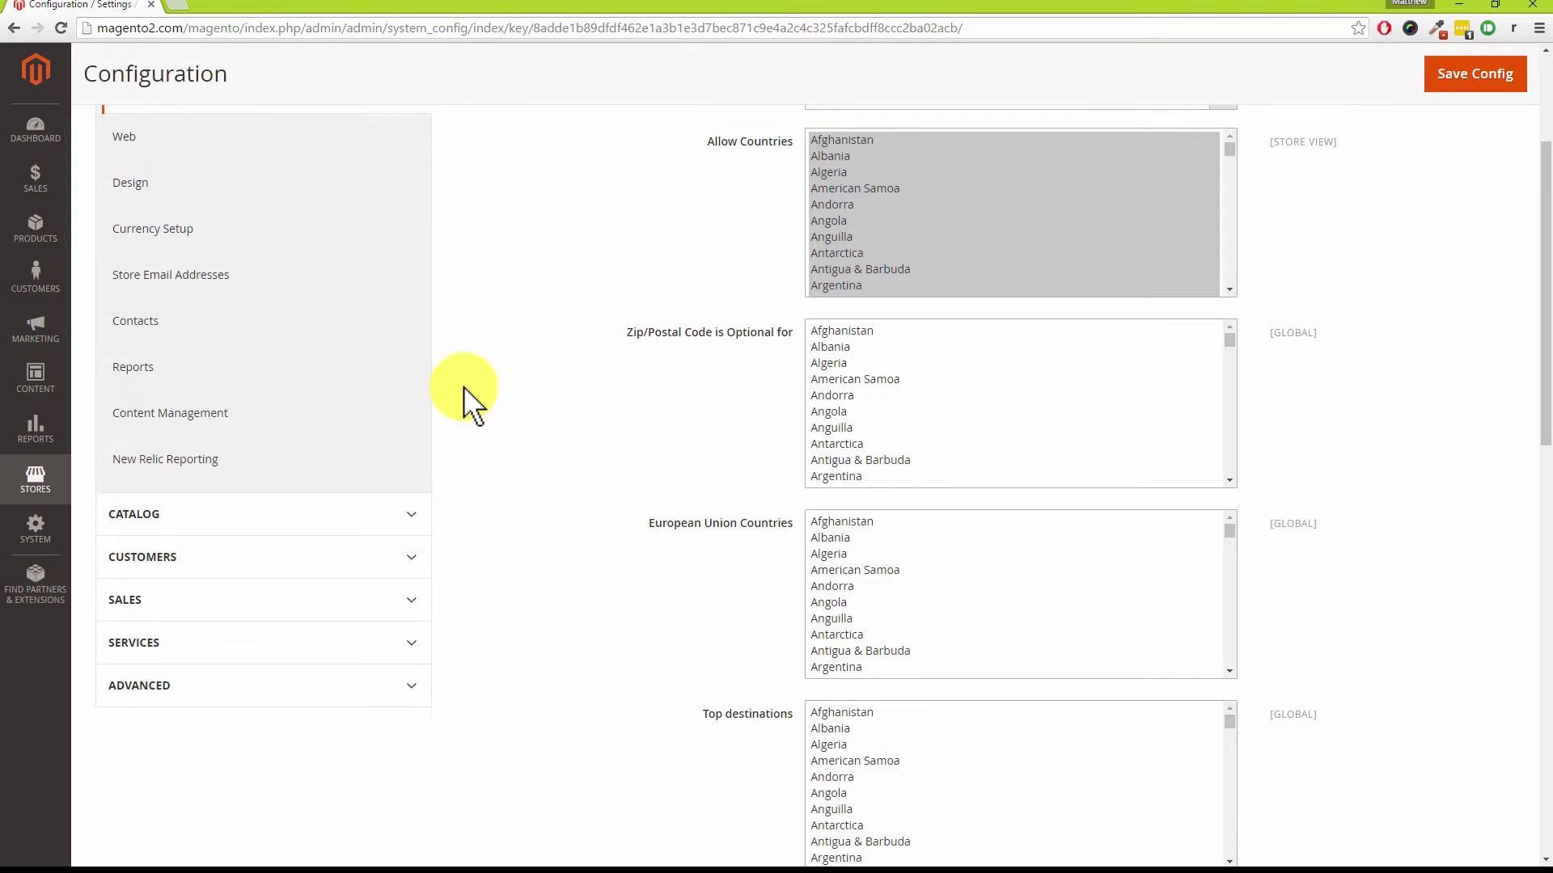
left_click(417, 587)
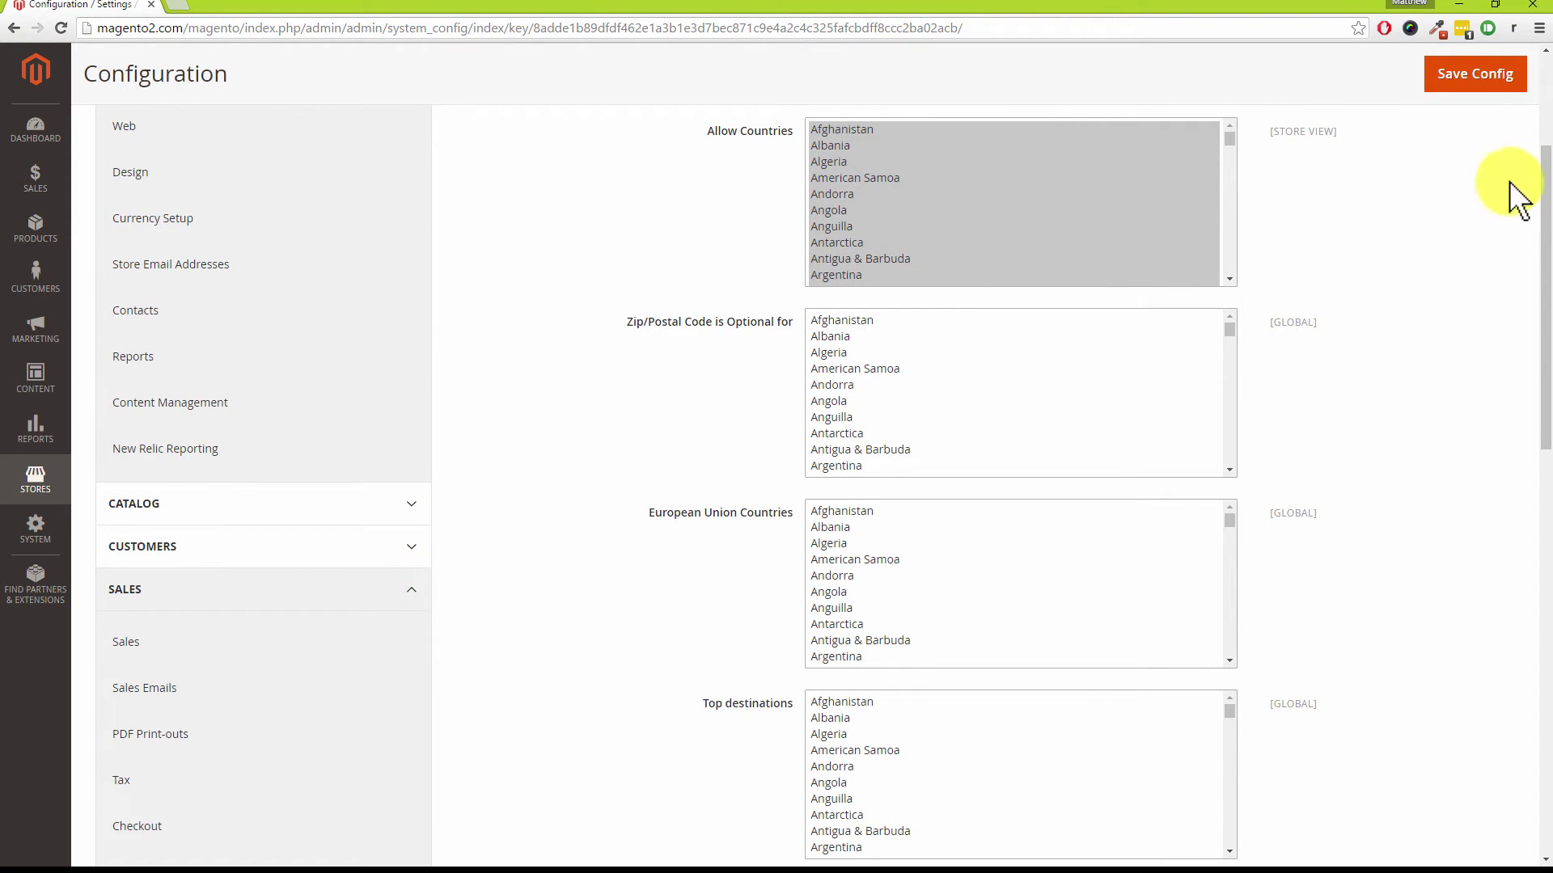
left_click_drag(1541, 170, 1541, 338)
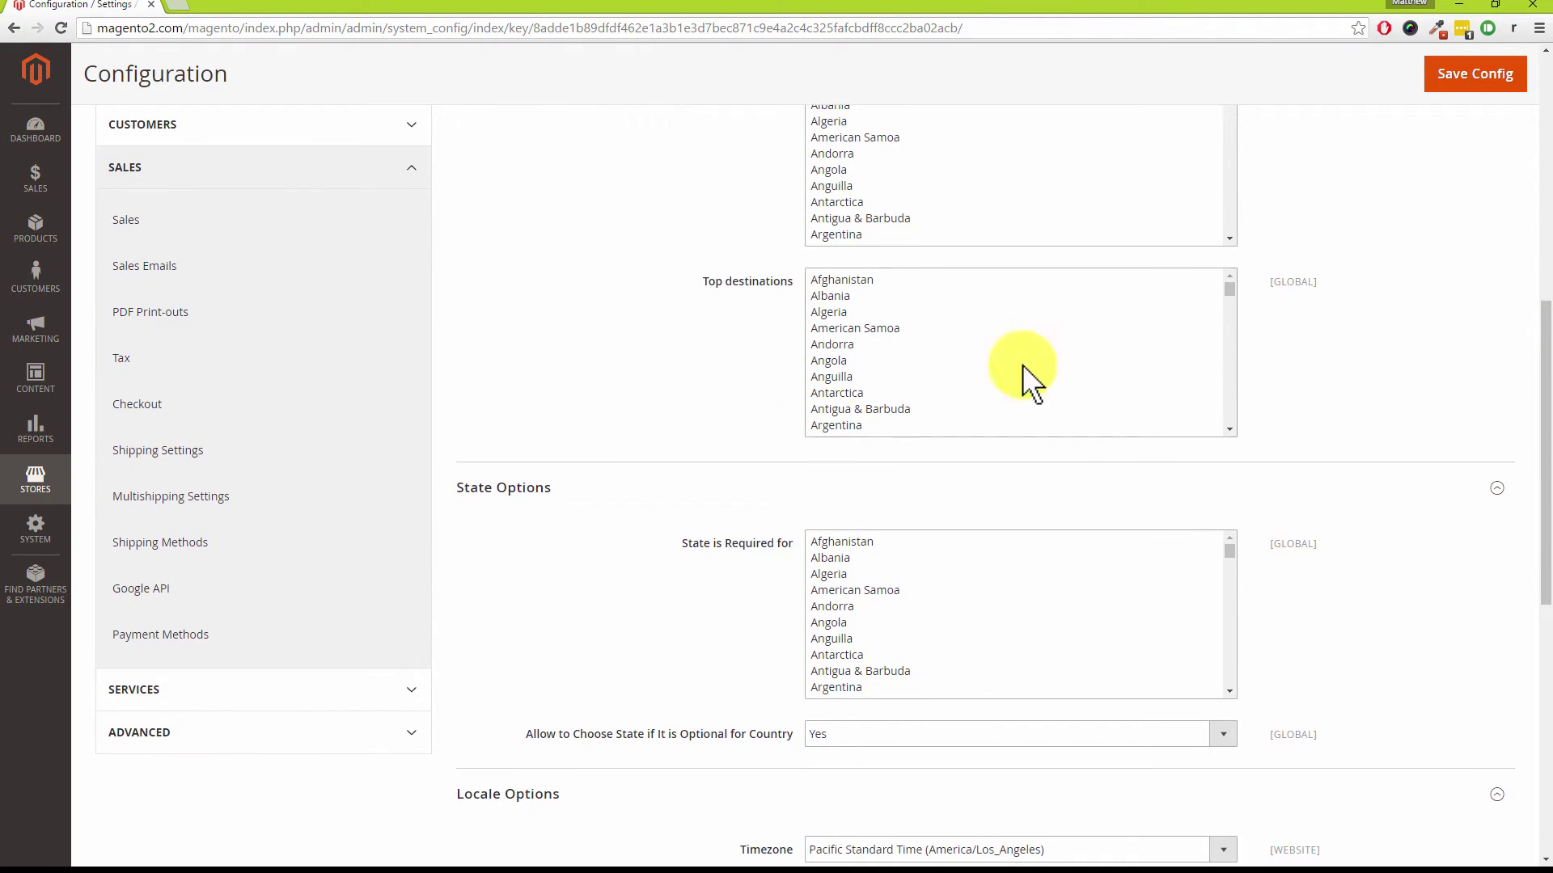
left_click(141, 593)
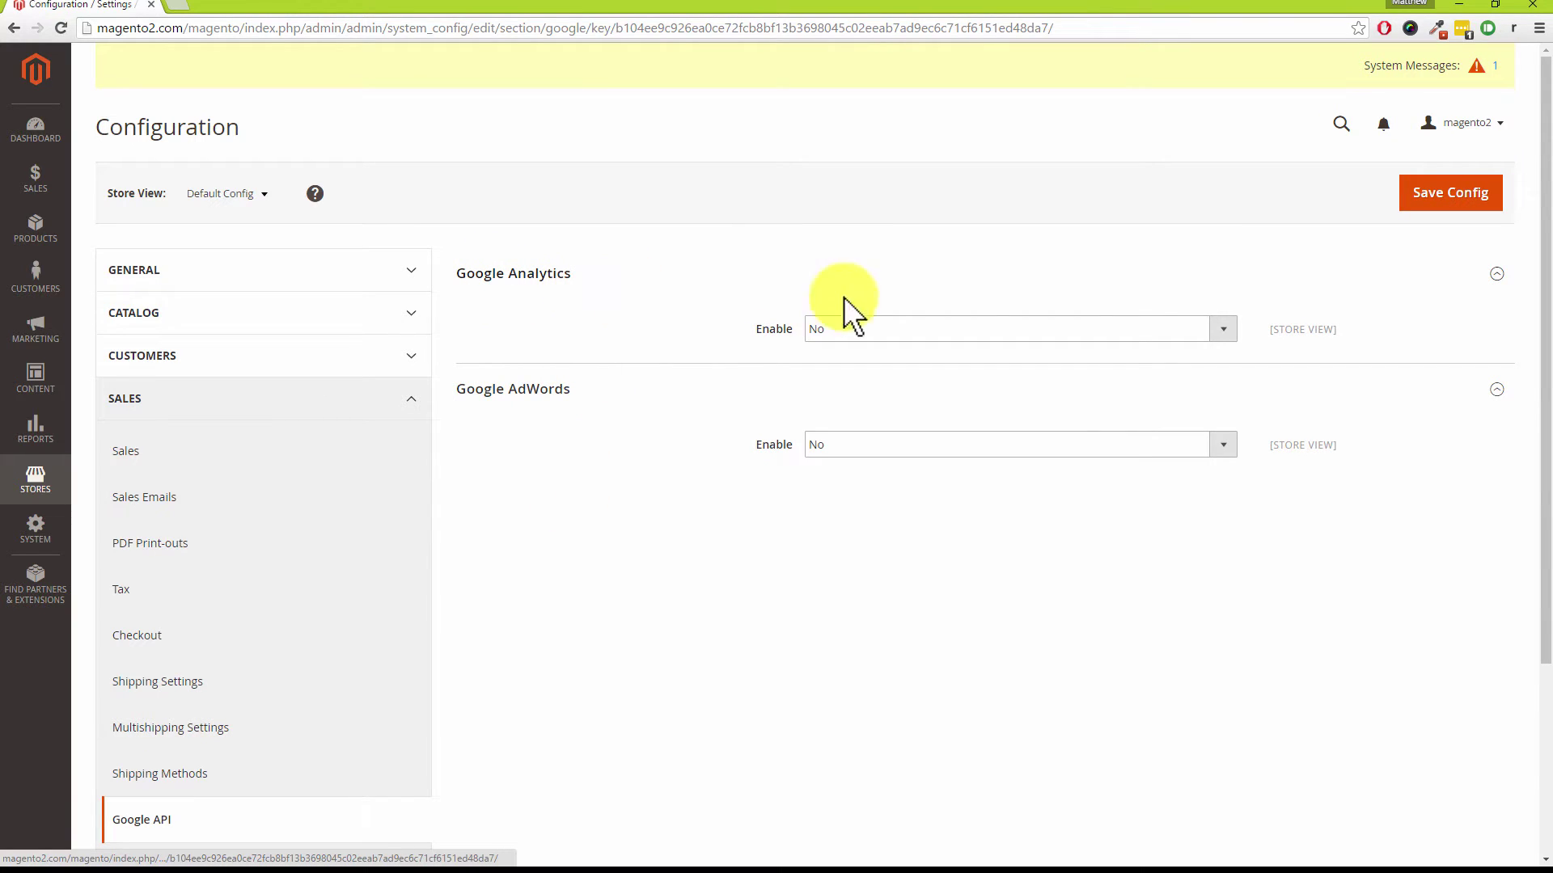
Set Google Analytics Enable to Yes, revealing the empty Account Number field
left_click(1495, 275)
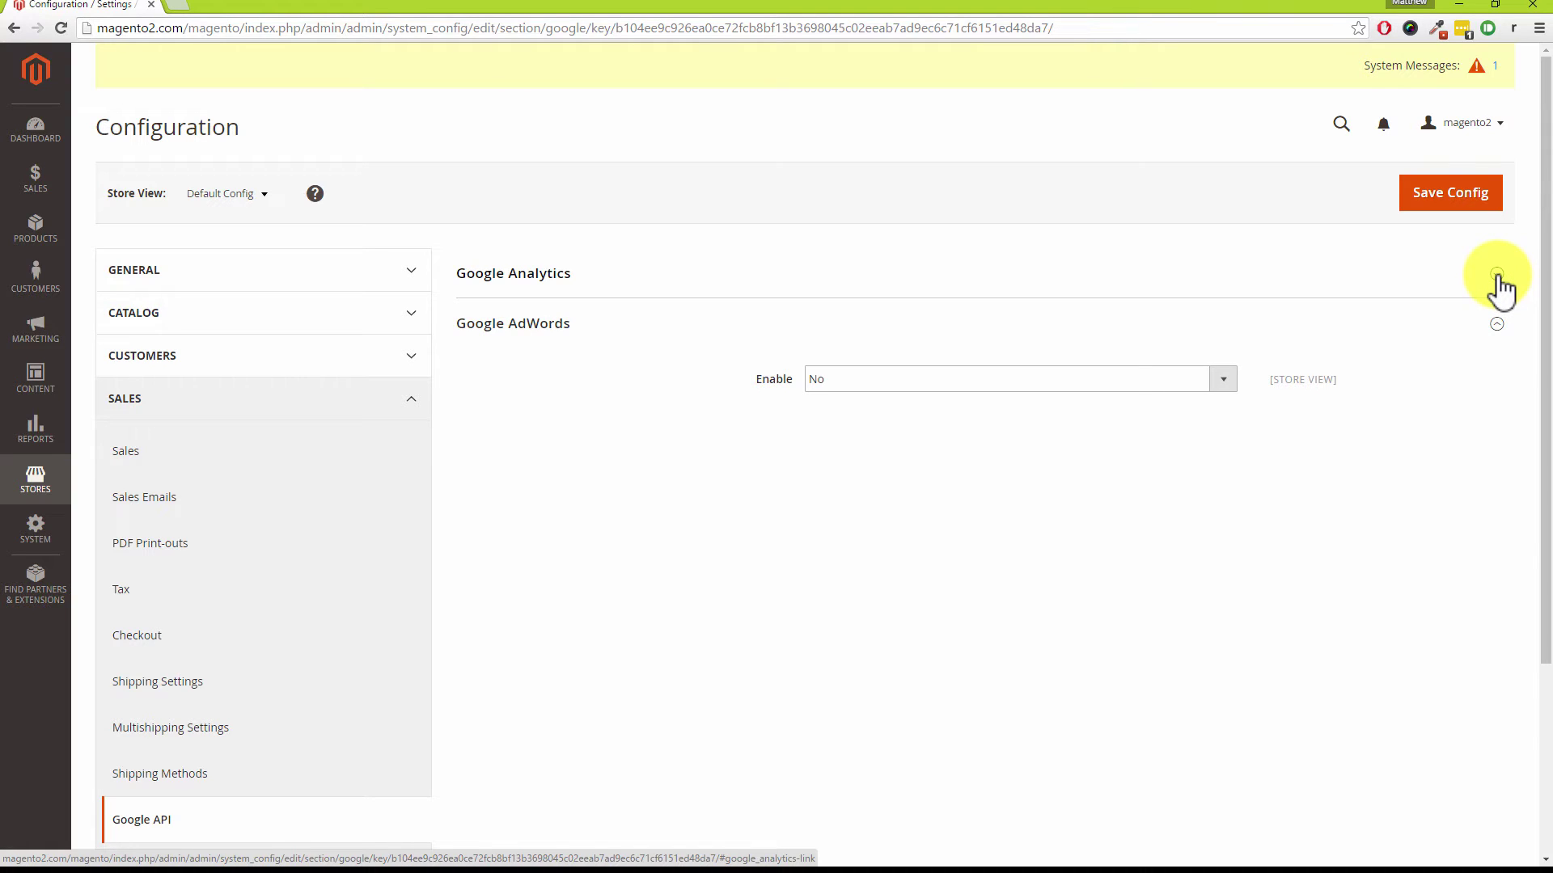
left_click(1497, 275)
left_click(1104, 330)
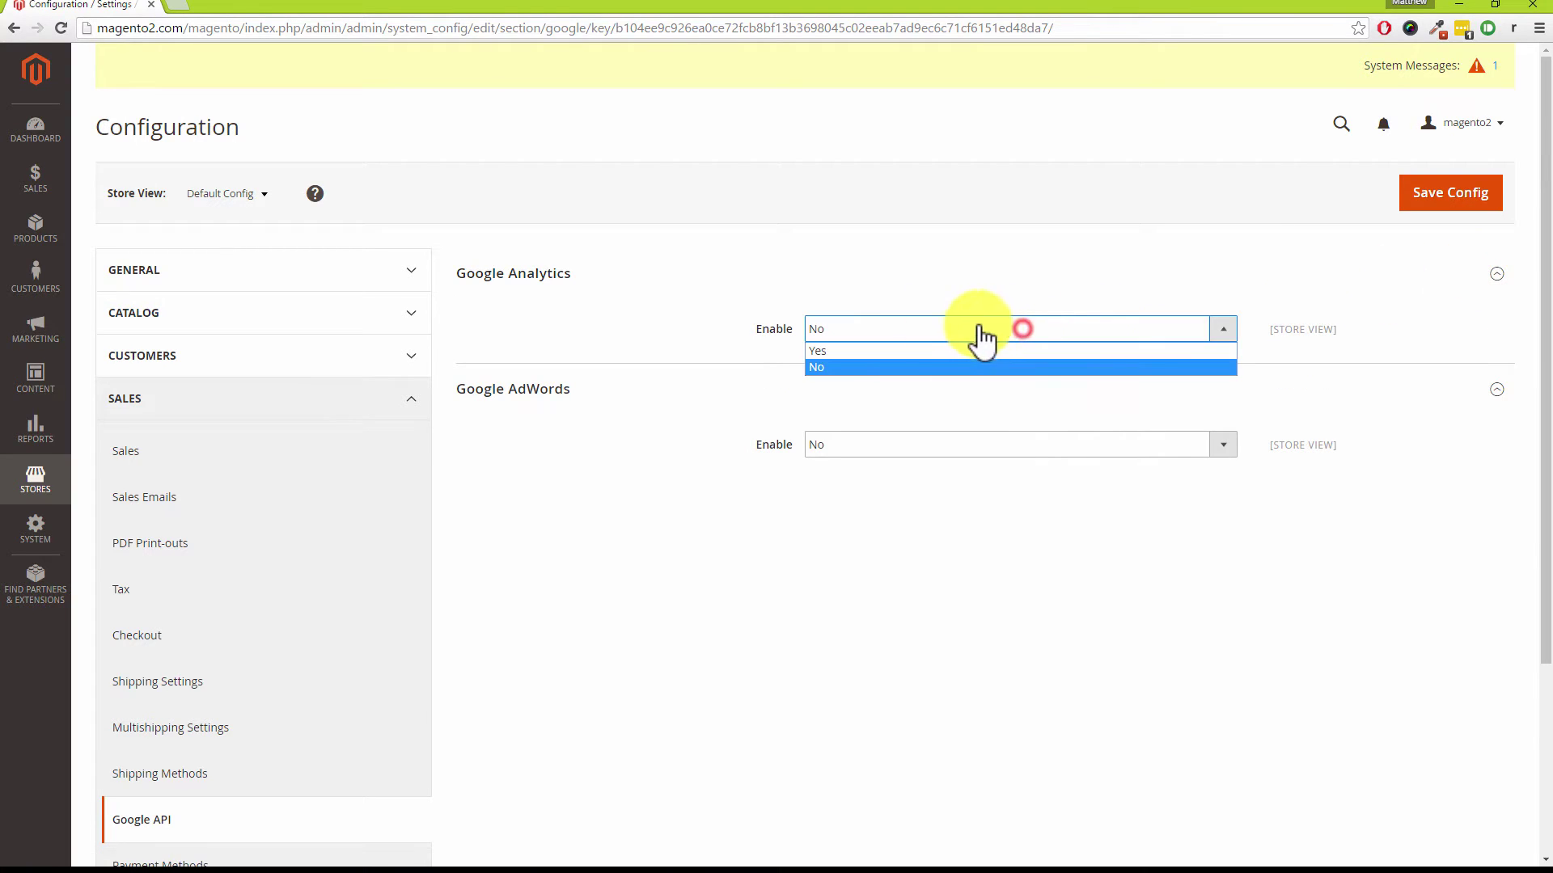
left_click(828, 351)
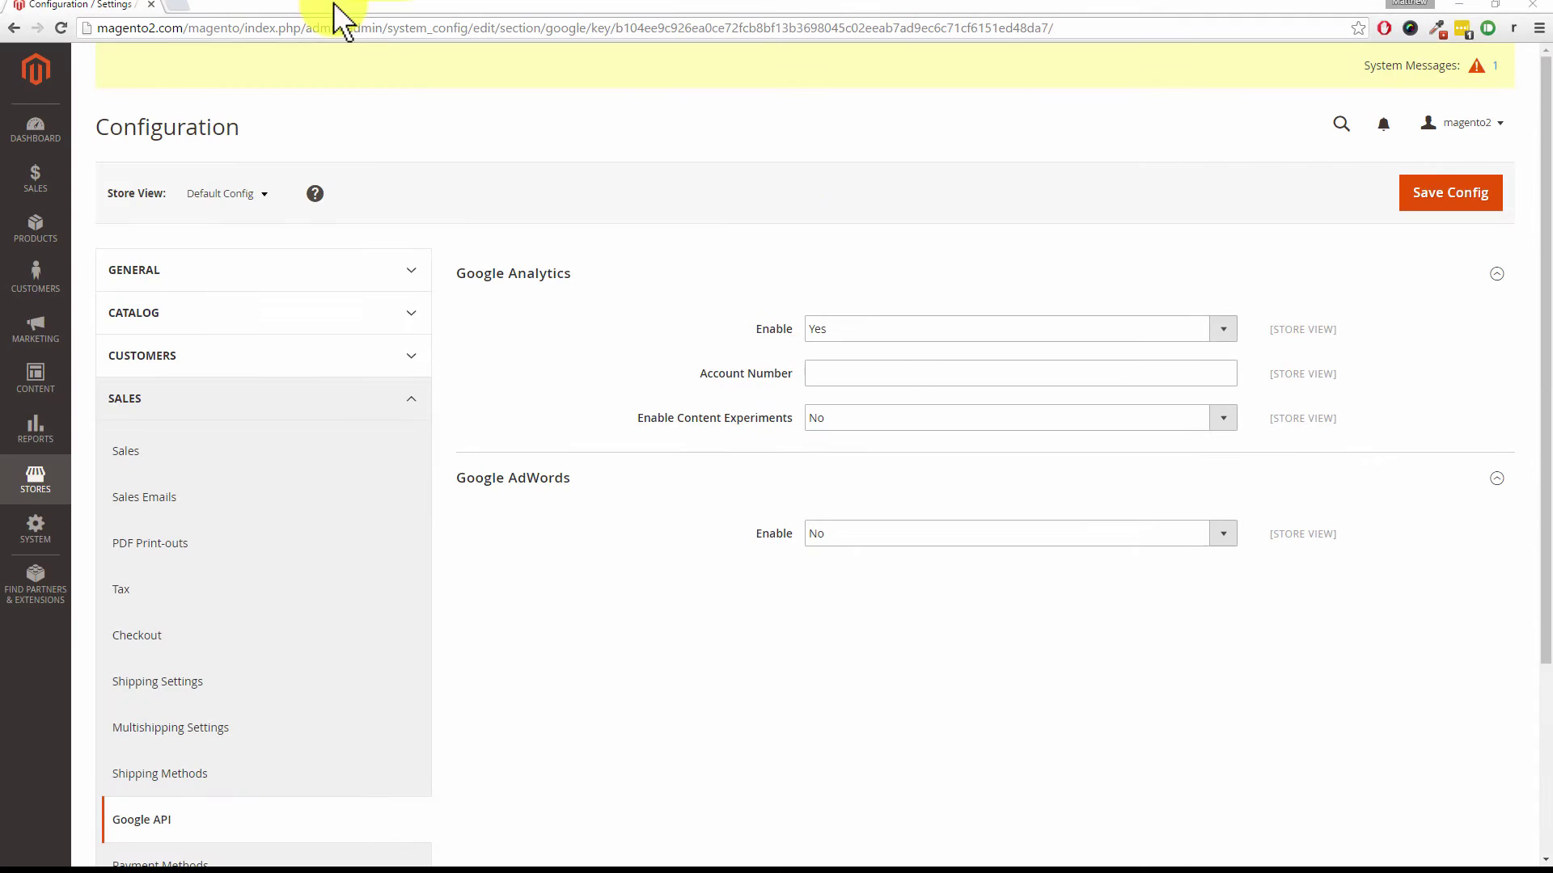
Load analytics.google.com in a new browser tab
left_click(168, 4)
type("analytics.google.com")
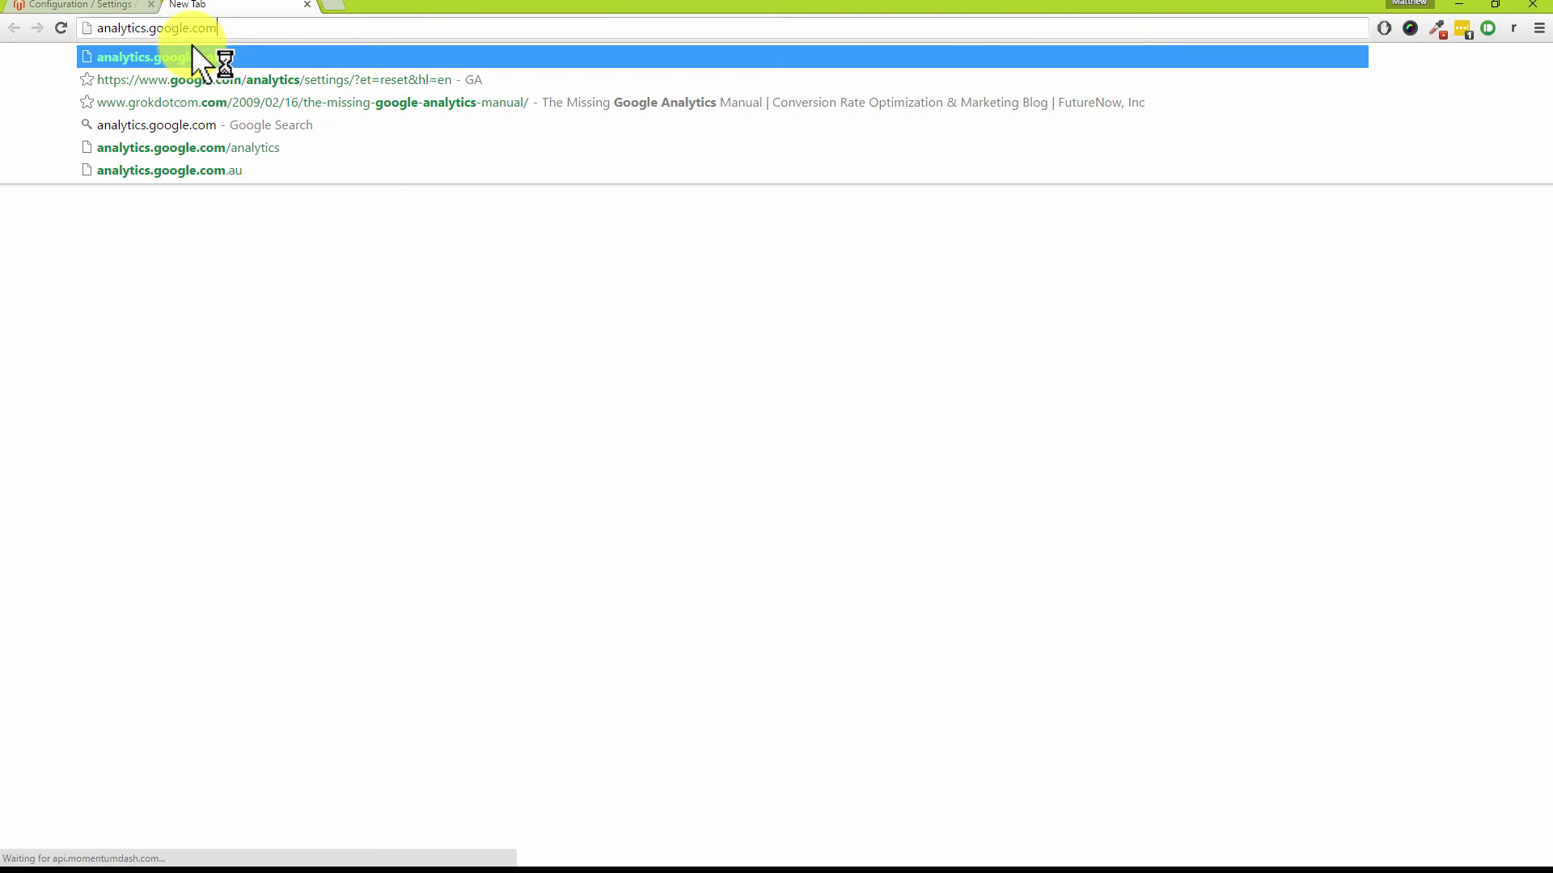
key("Return")
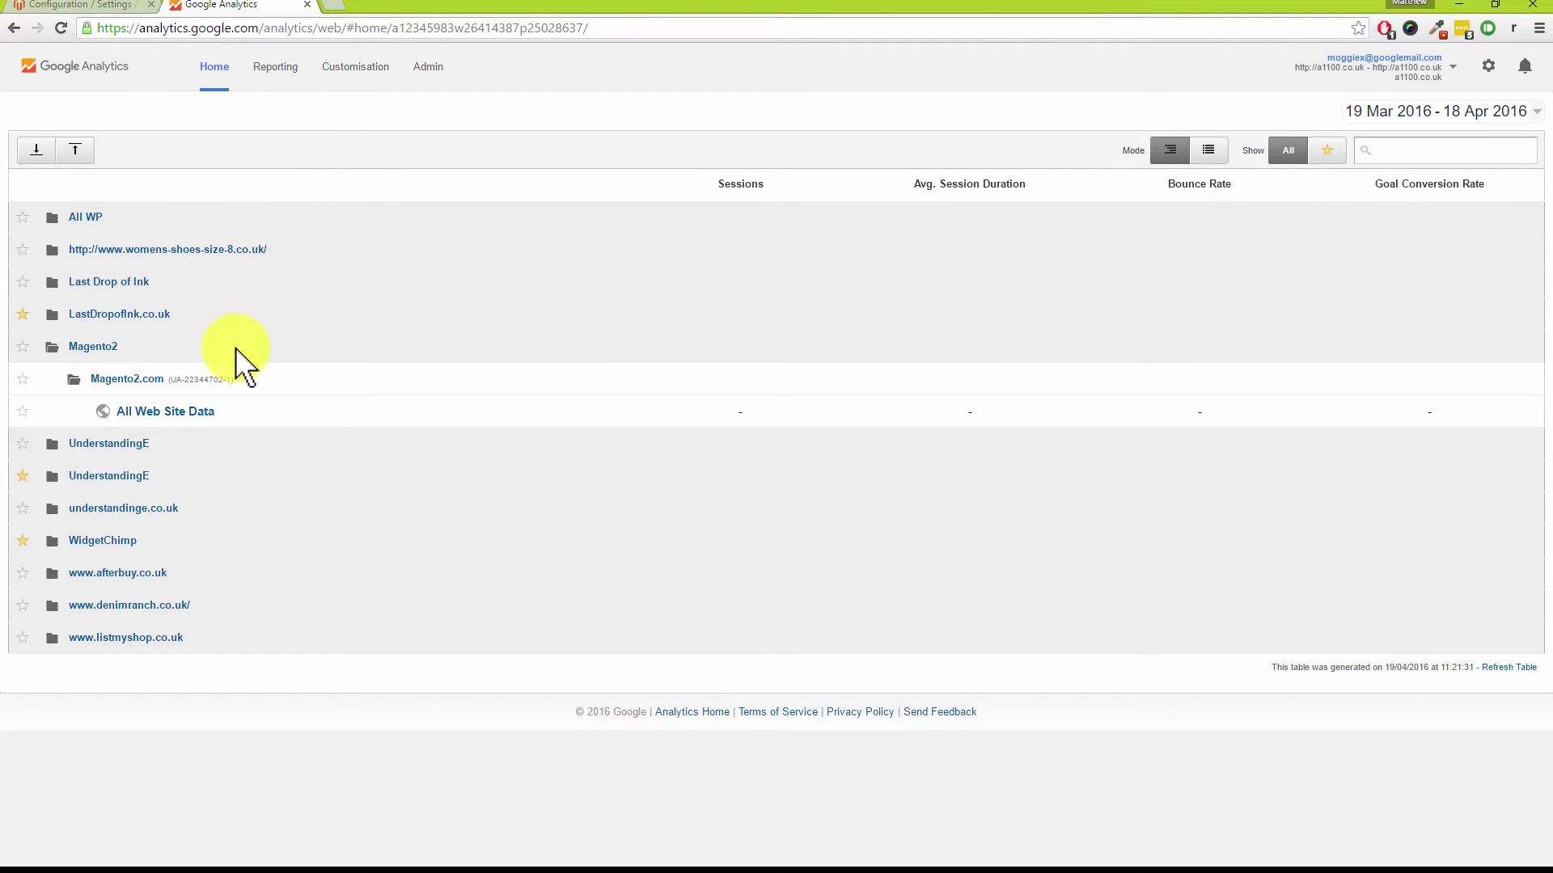
Copy the Magento2.com property's tracking ID and open its All Web Site Data view
left_click_drag(230, 380, 164, 381)
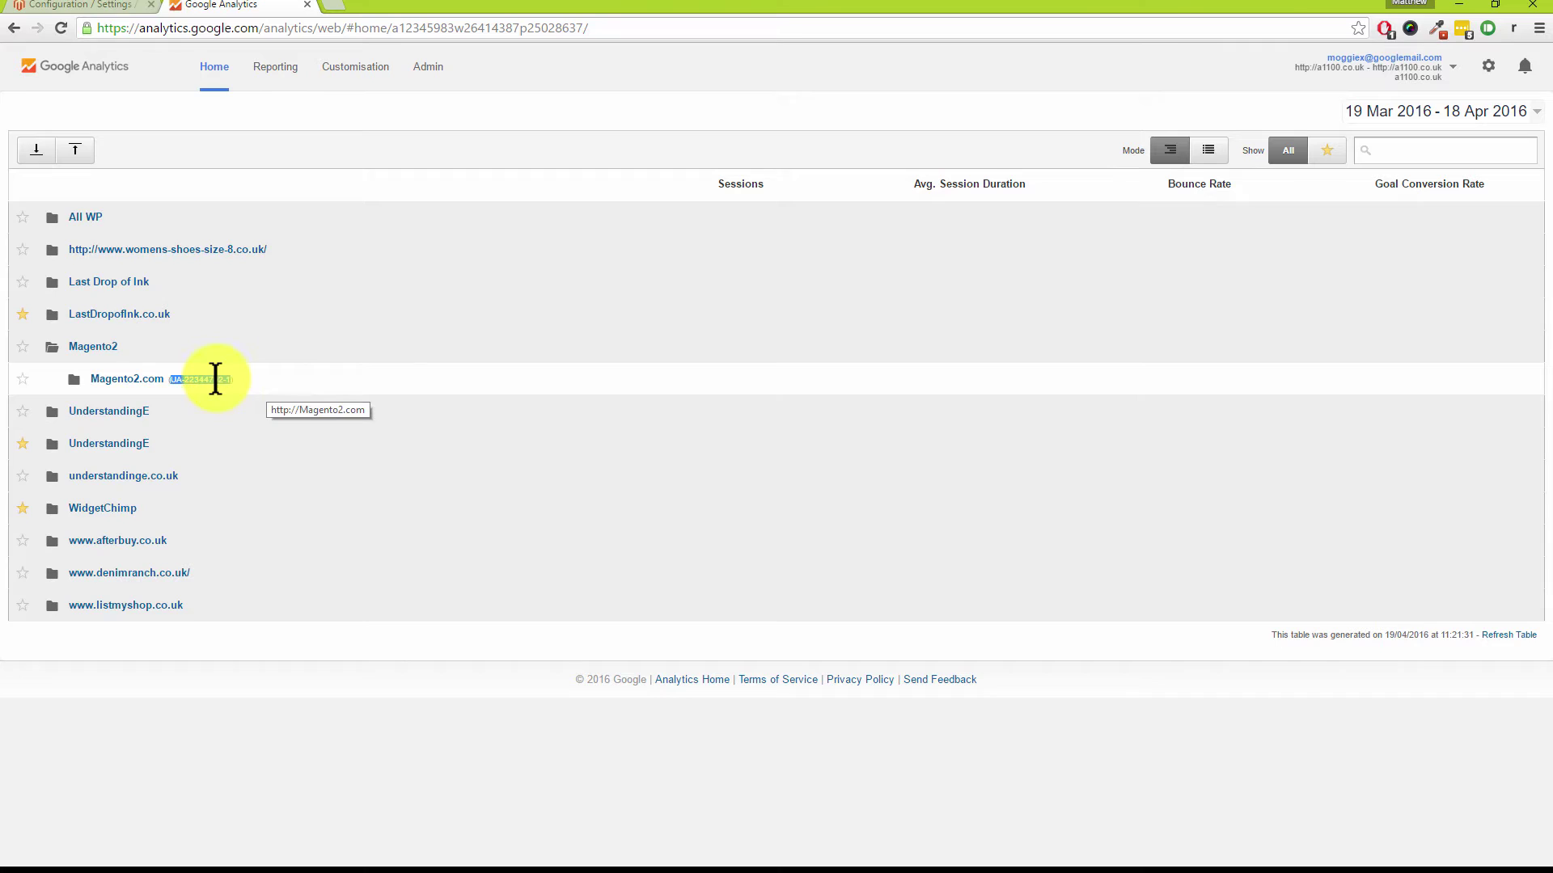
right_click(212, 379)
left_click(238, 386)
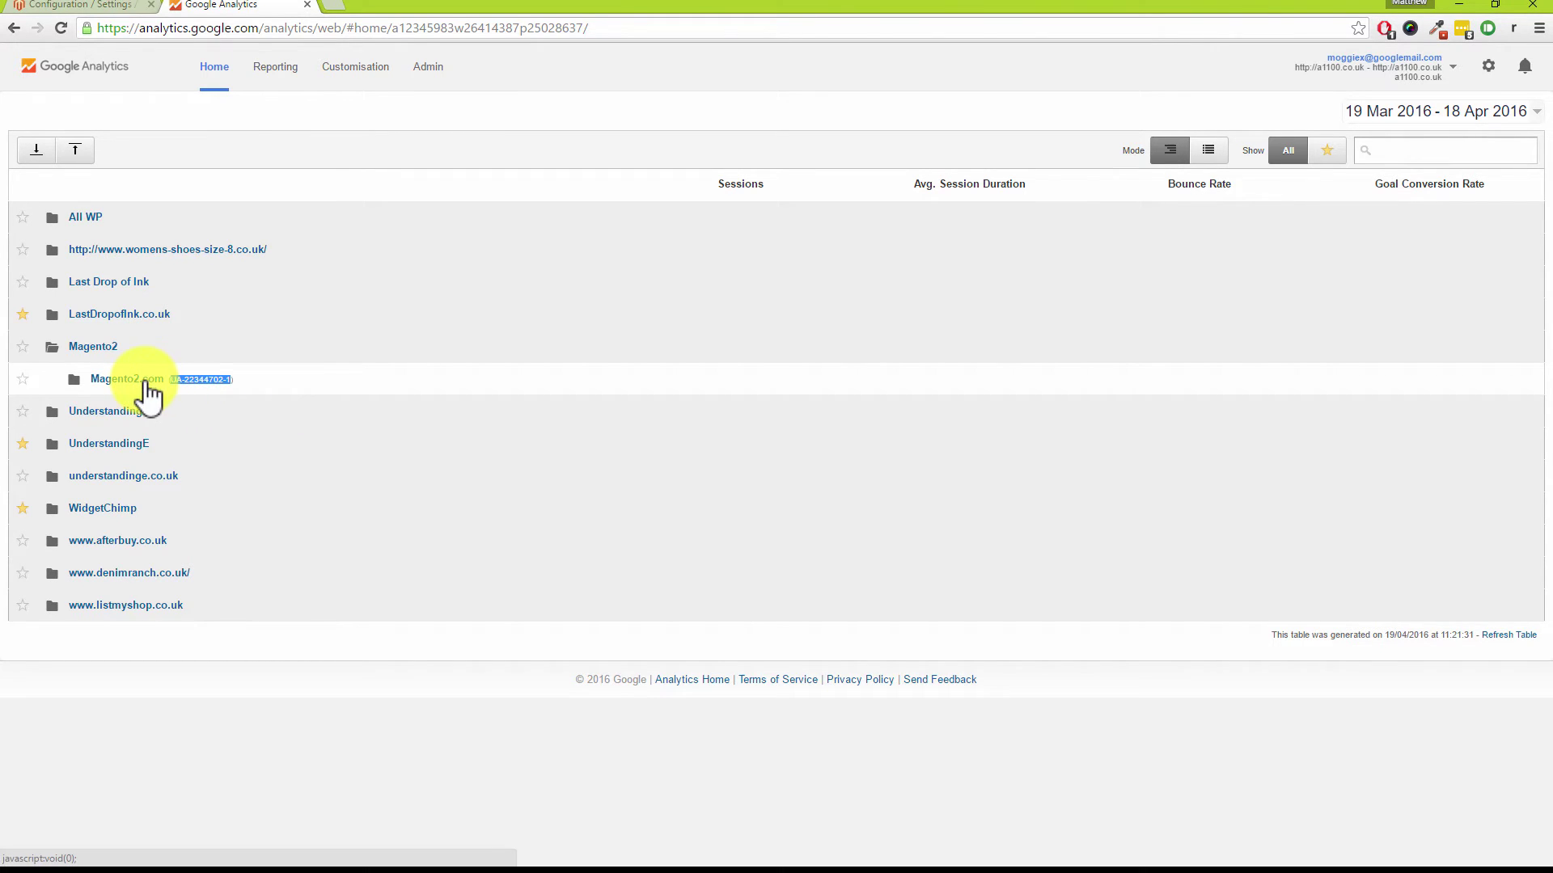
left_click(145, 380)
left_click(167, 412)
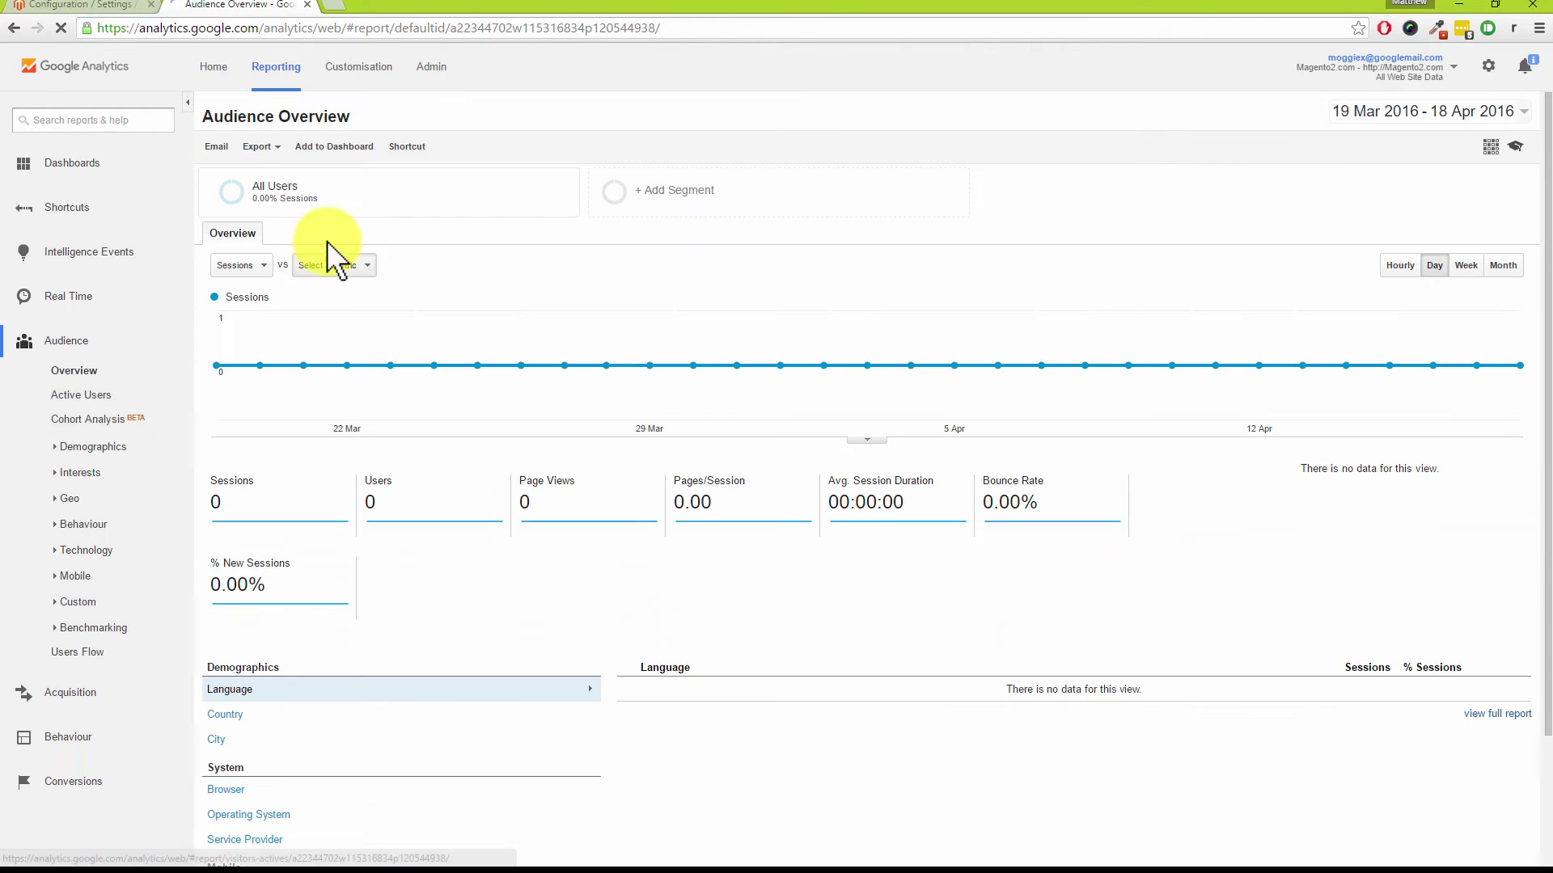
In Admin, open the Magento2.com Property Settings and copy the property's tracking ID
left_click(431, 64)
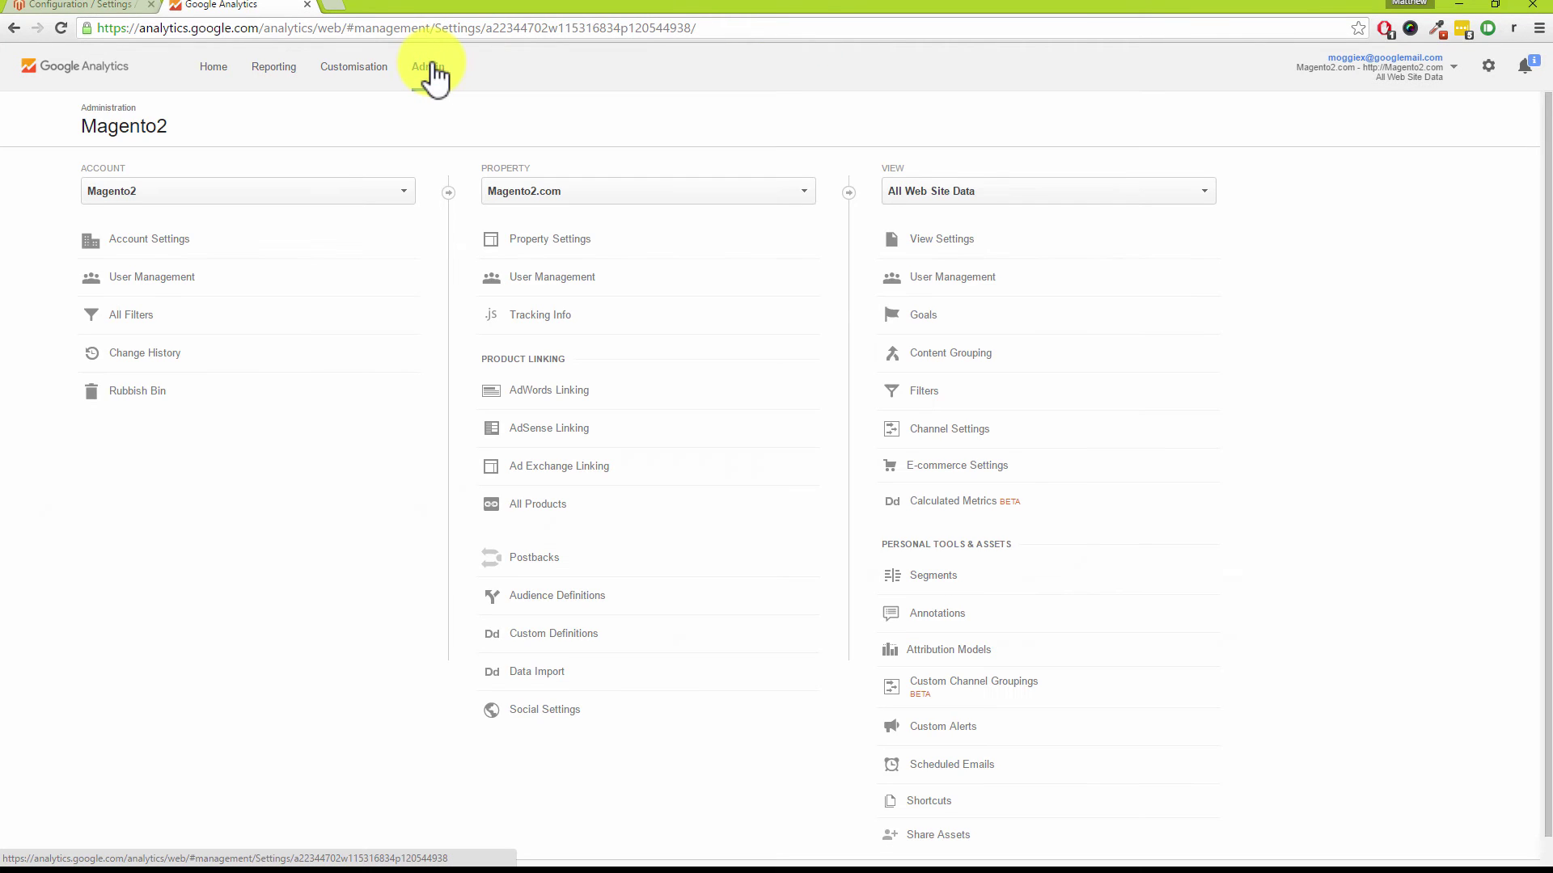
left_click(521, 240)
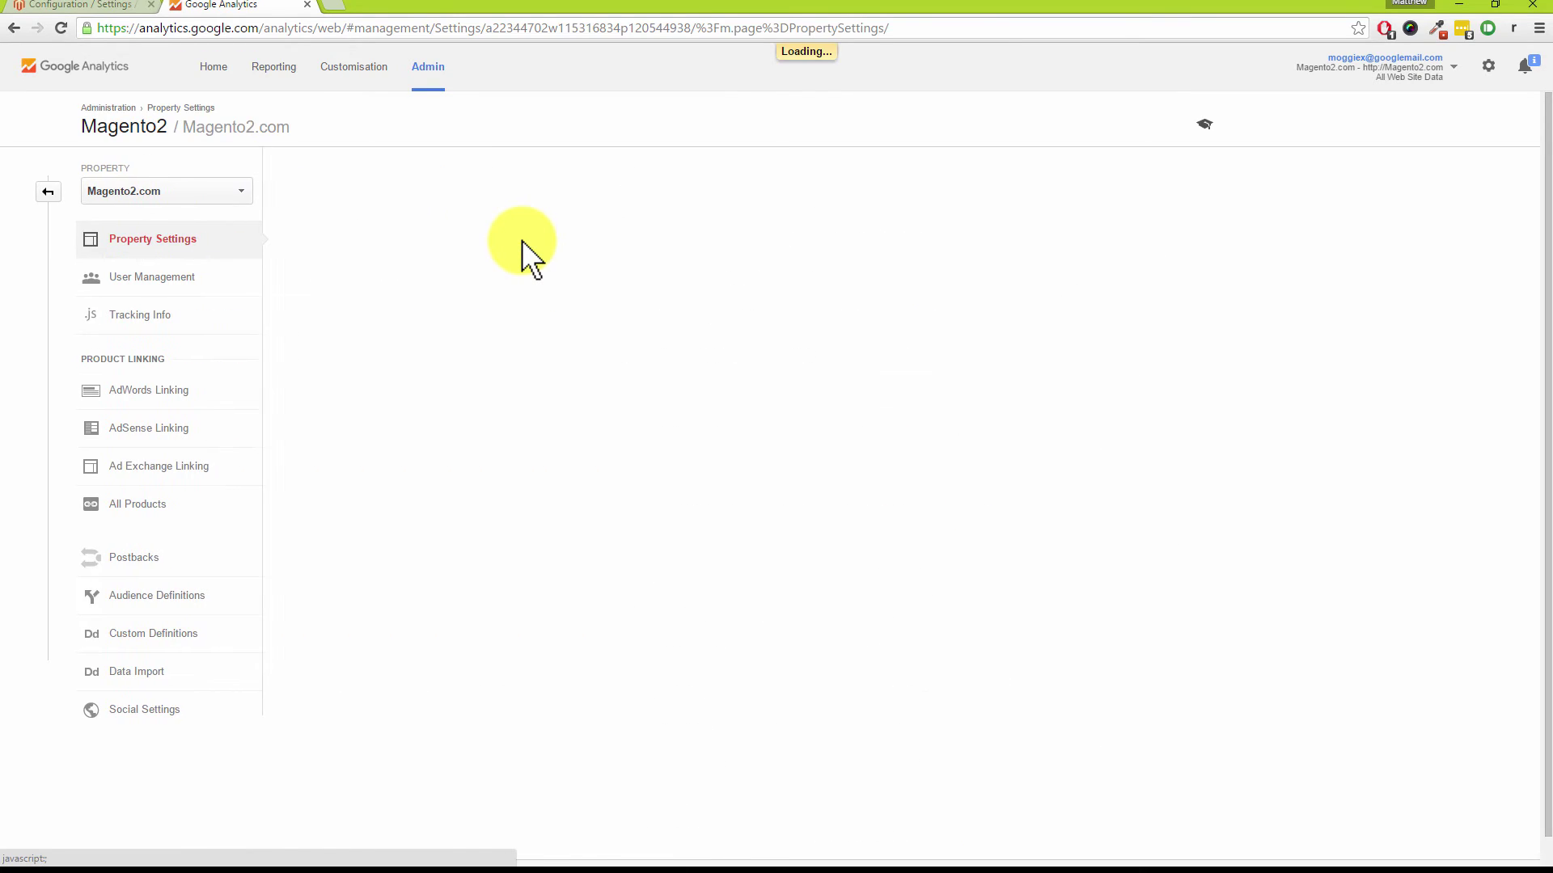
left_click_drag(353, 259, 281, 260)
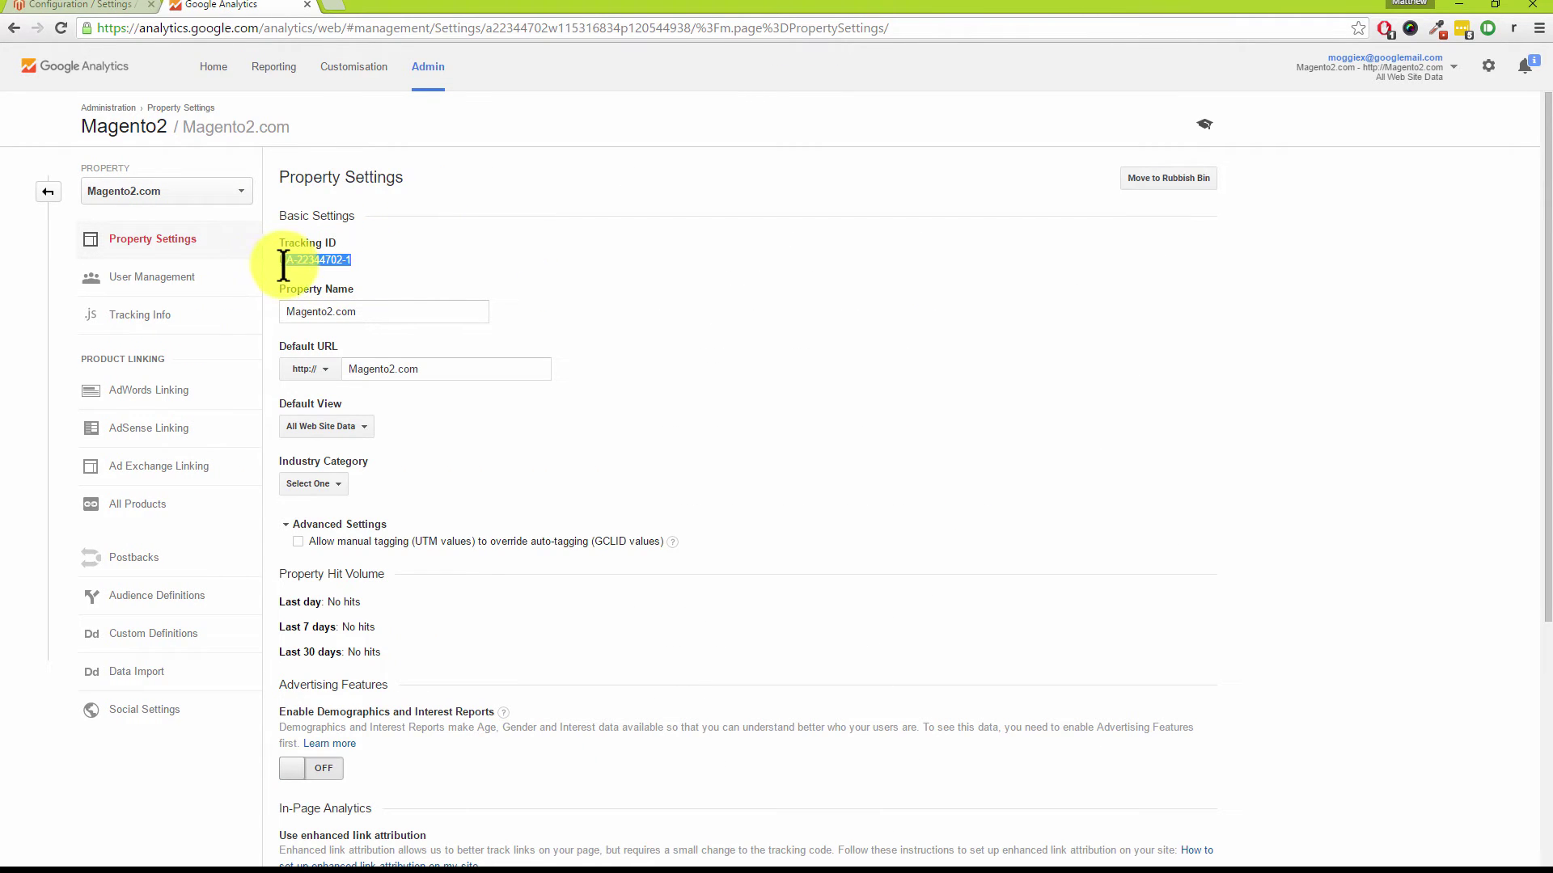
left_click(379, 259)
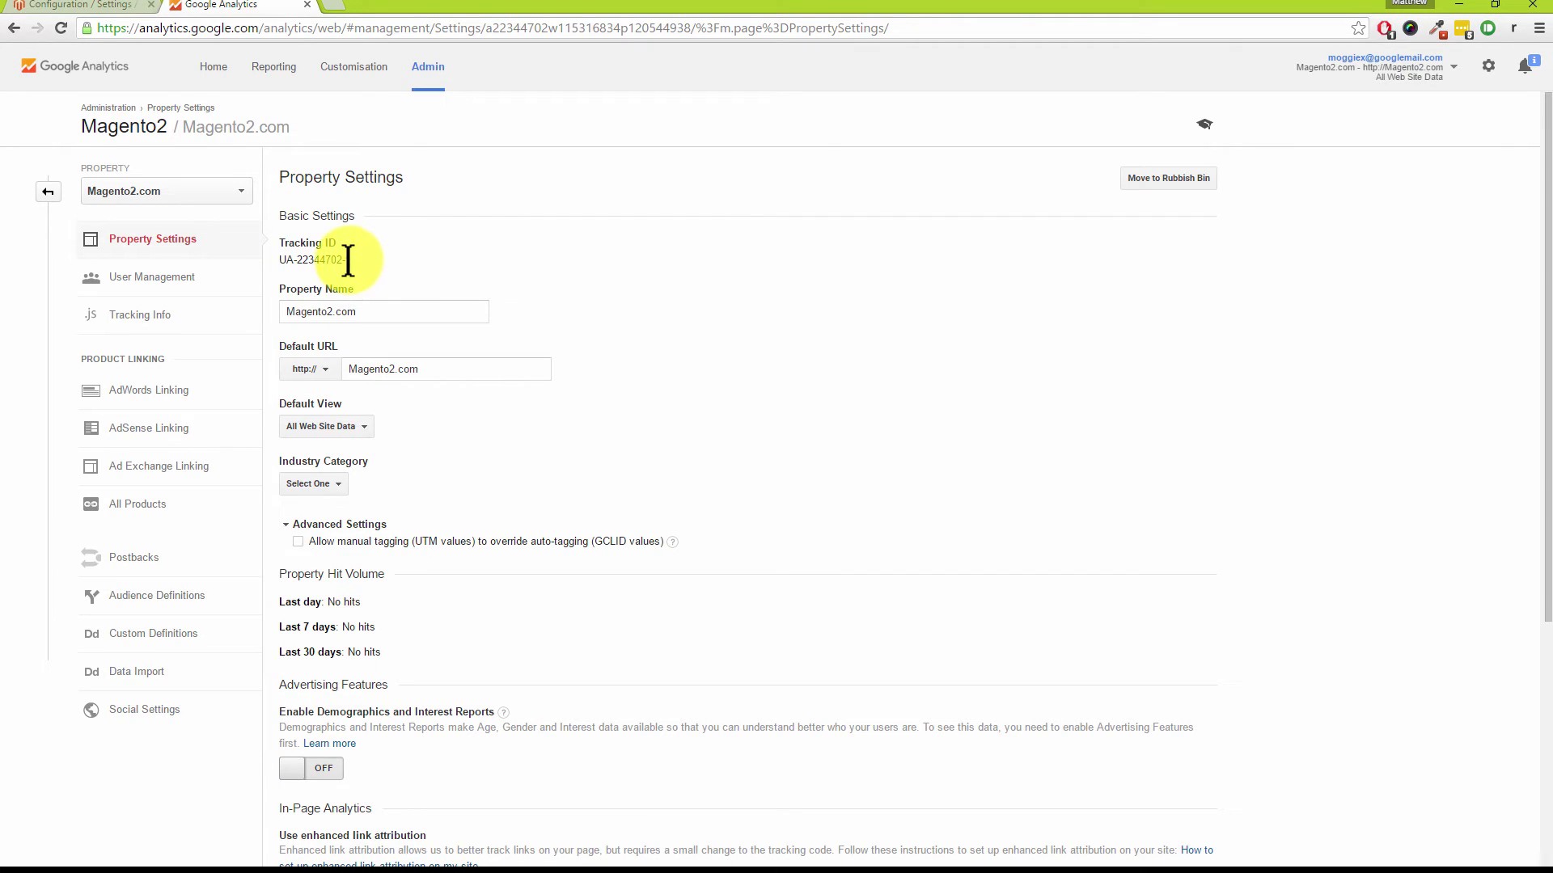
left_click_drag(350, 260, 281, 260)
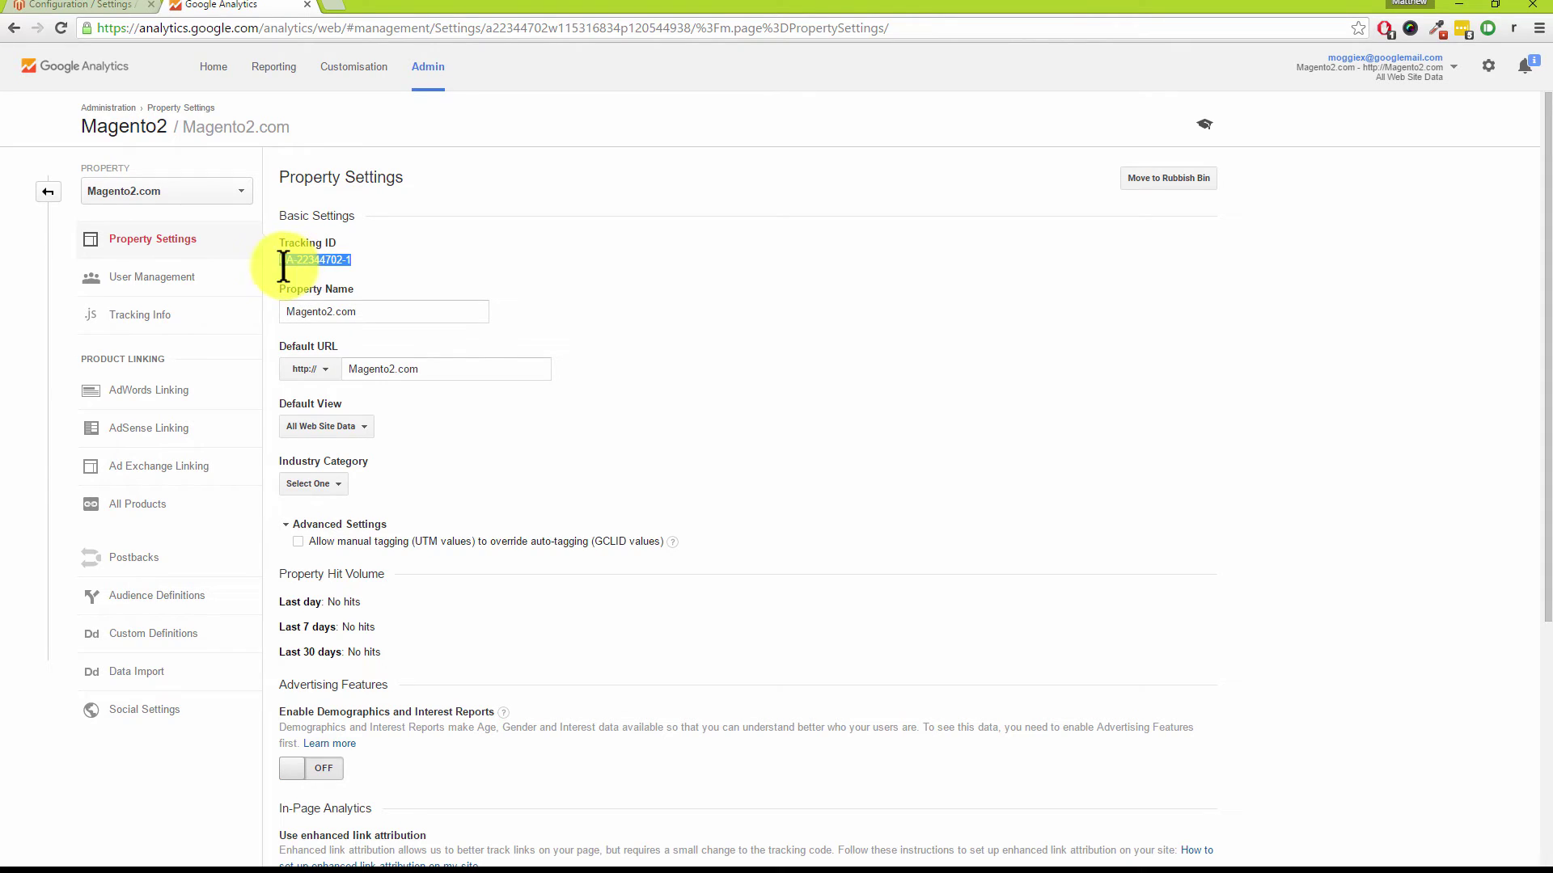
right_click(334, 260)
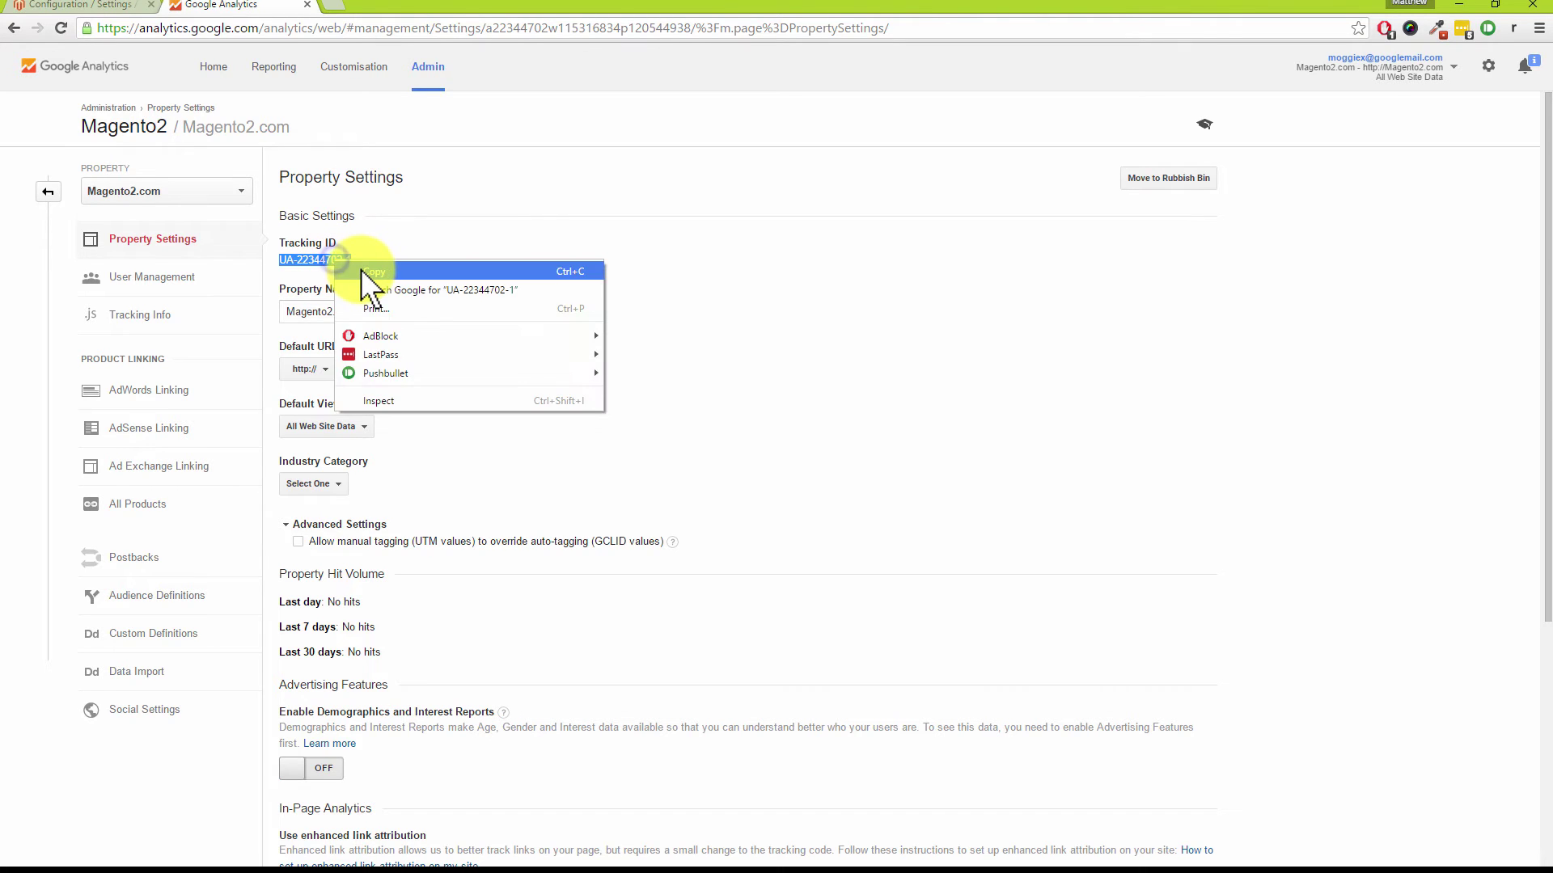
left_click(374, 272)
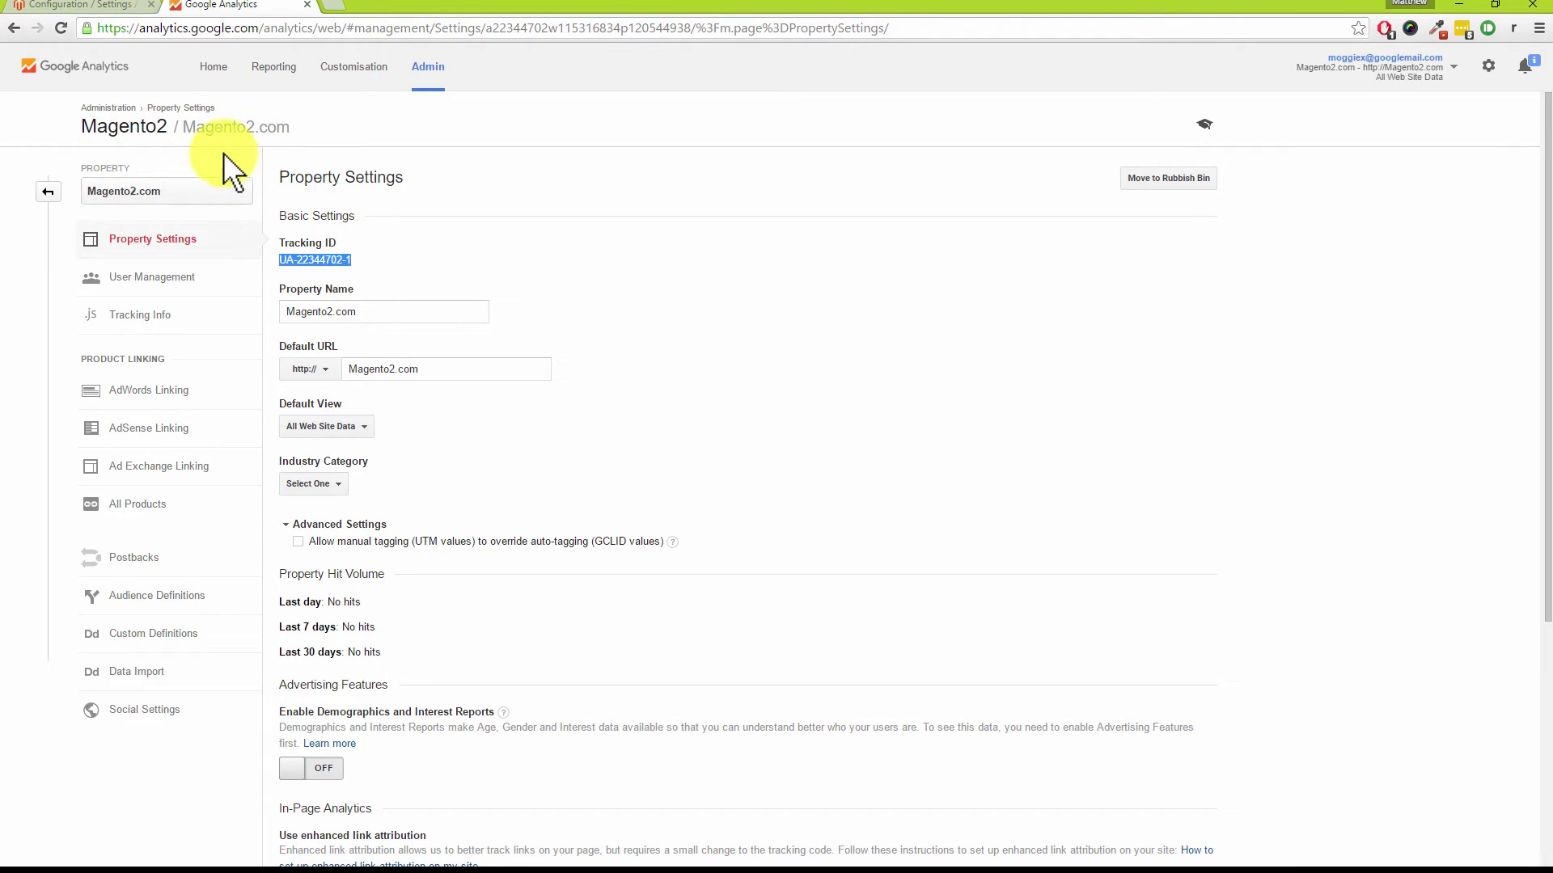
Back in Magento, paste the tracking ID into the Google Analytics Account Number field
left_click(77, 5)
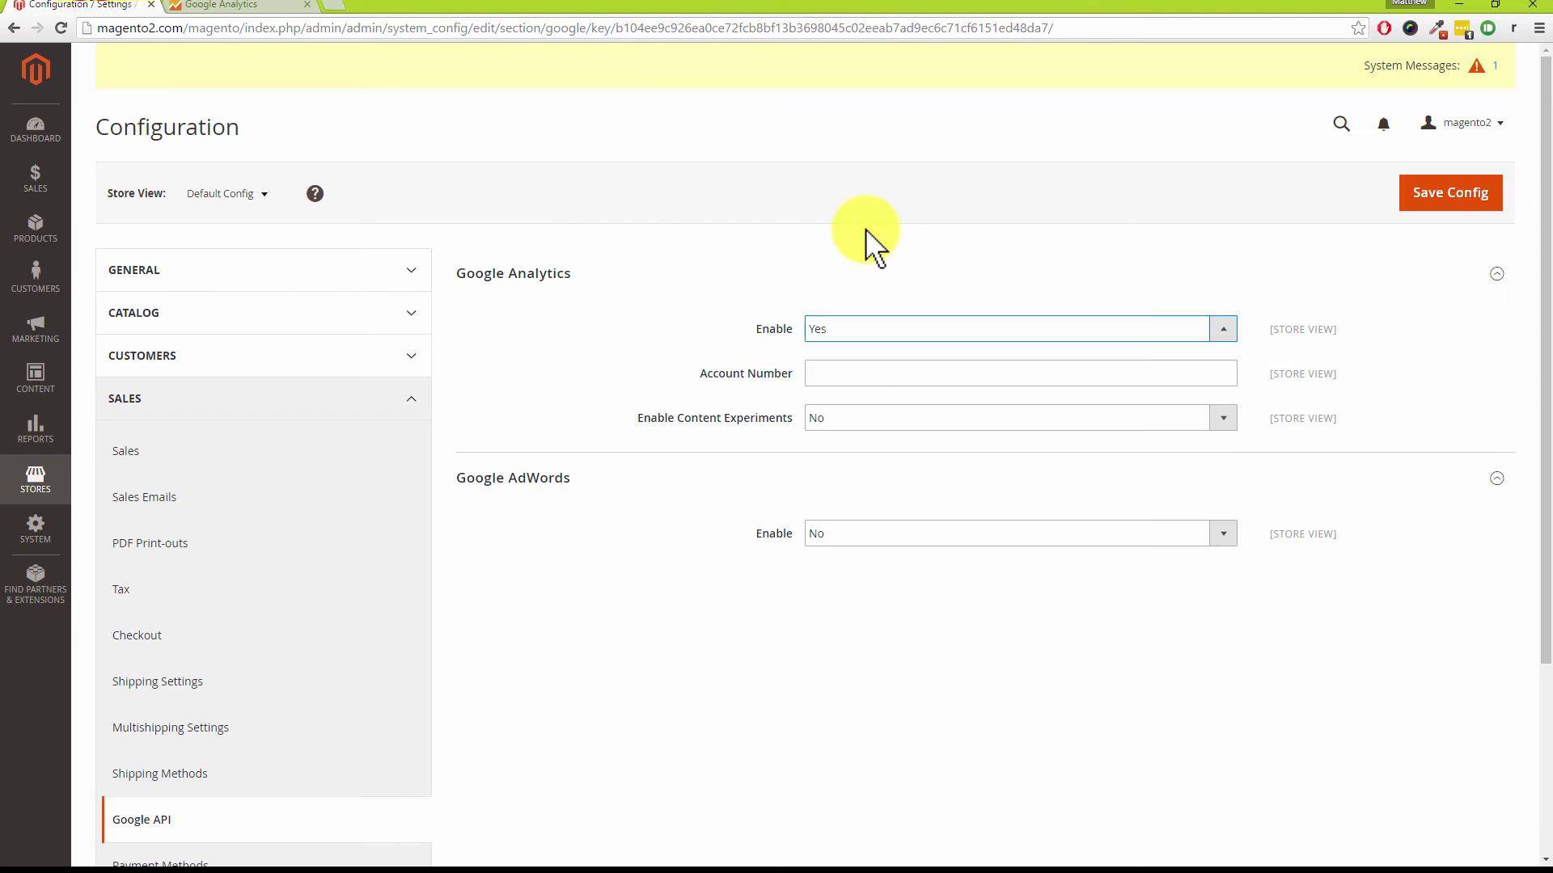
left_click(811, 372)
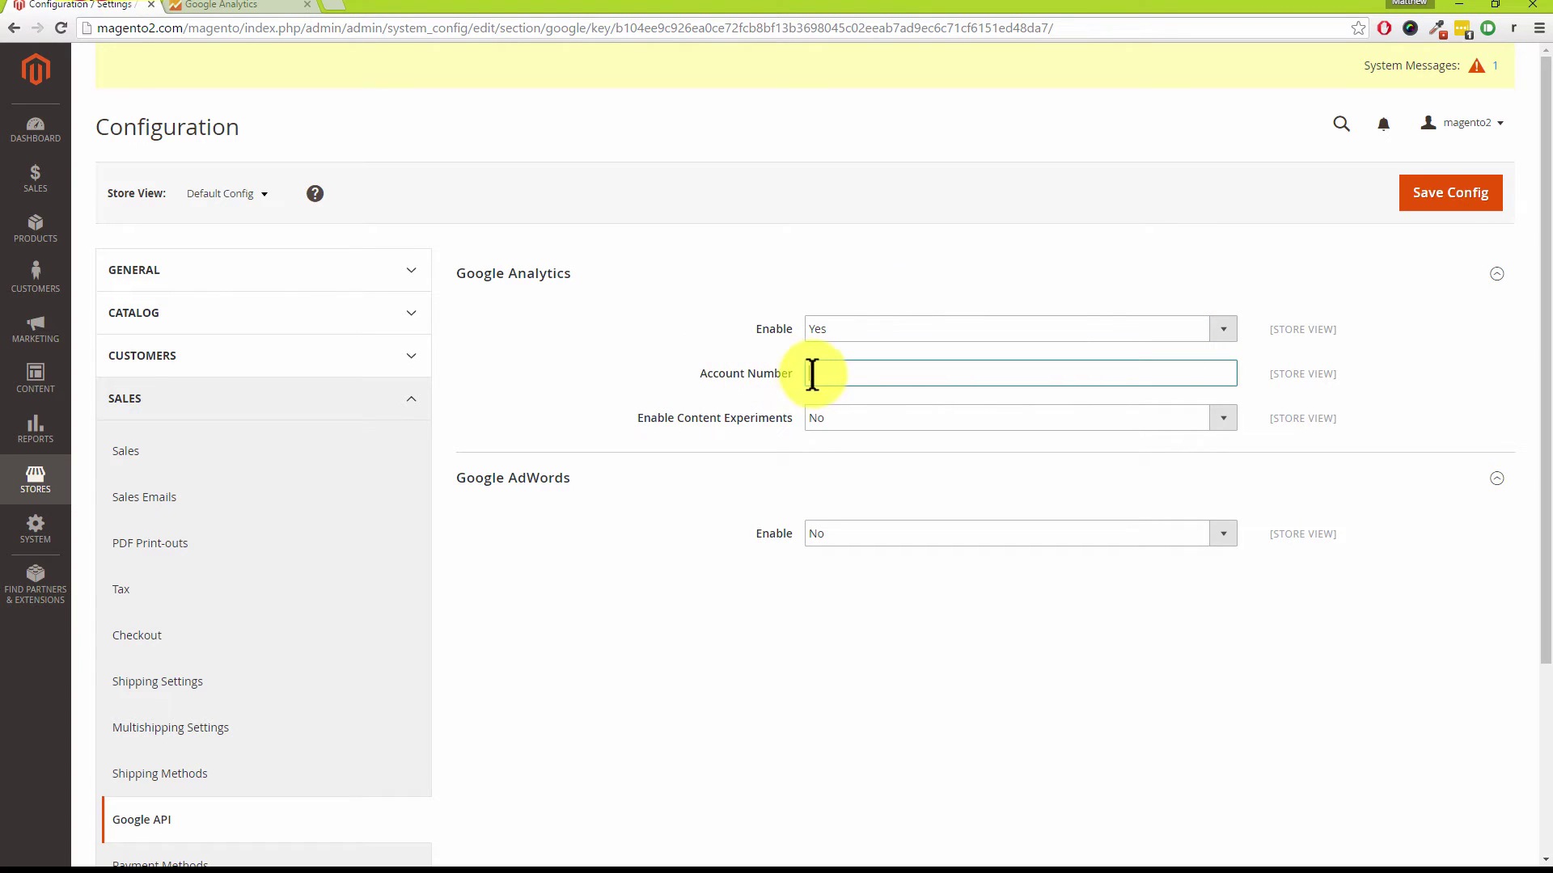
right_click(831, 373)
left_click(885, 465)
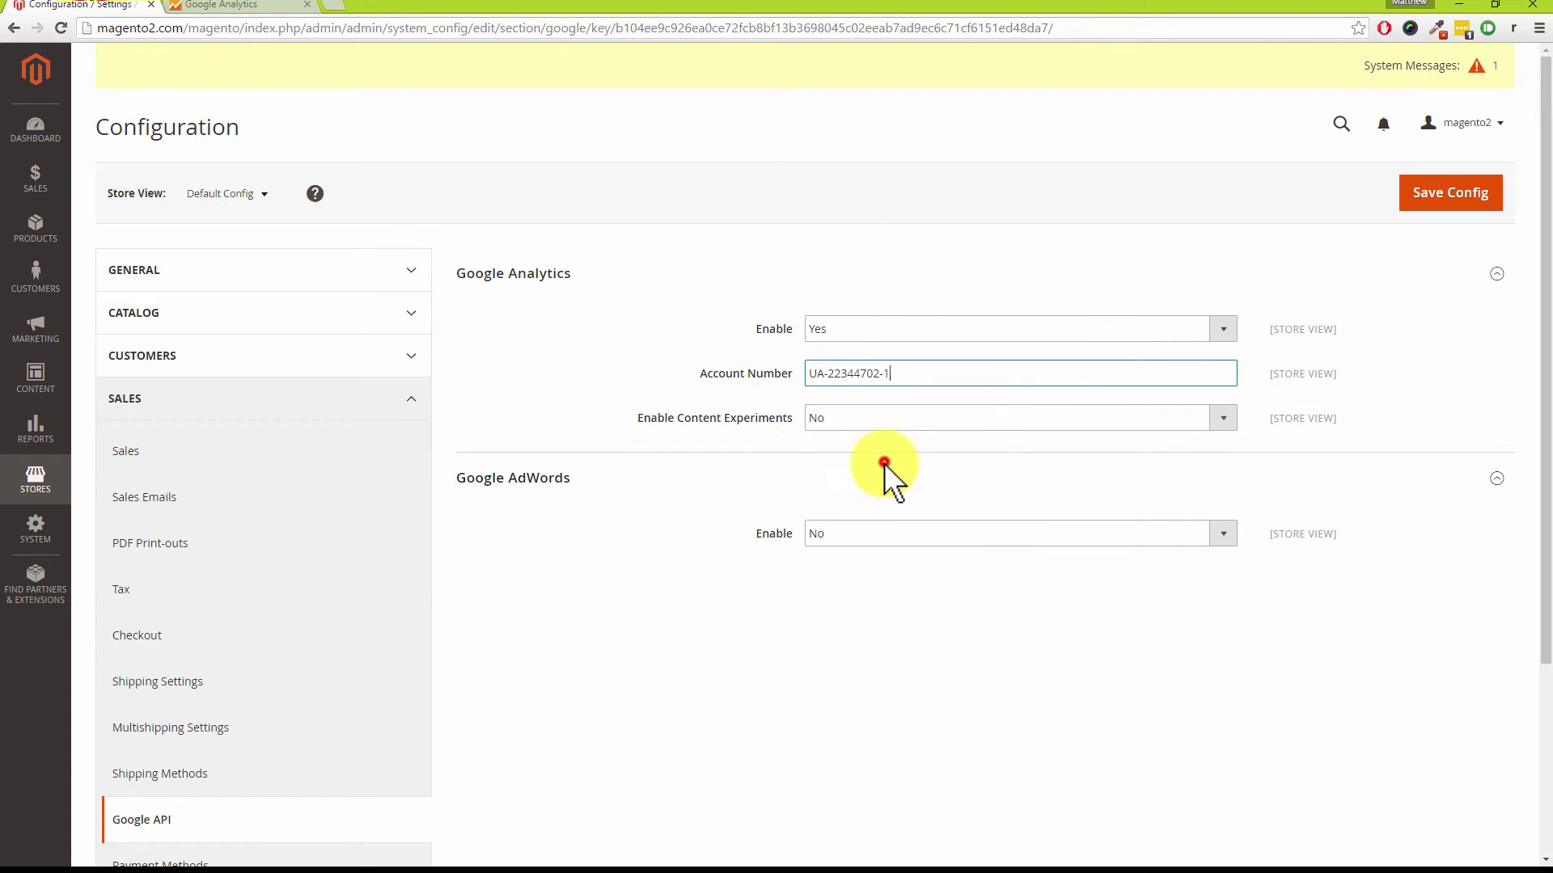
Set Enable Content Experiments to No and save the configuration
left_click(831, 424)
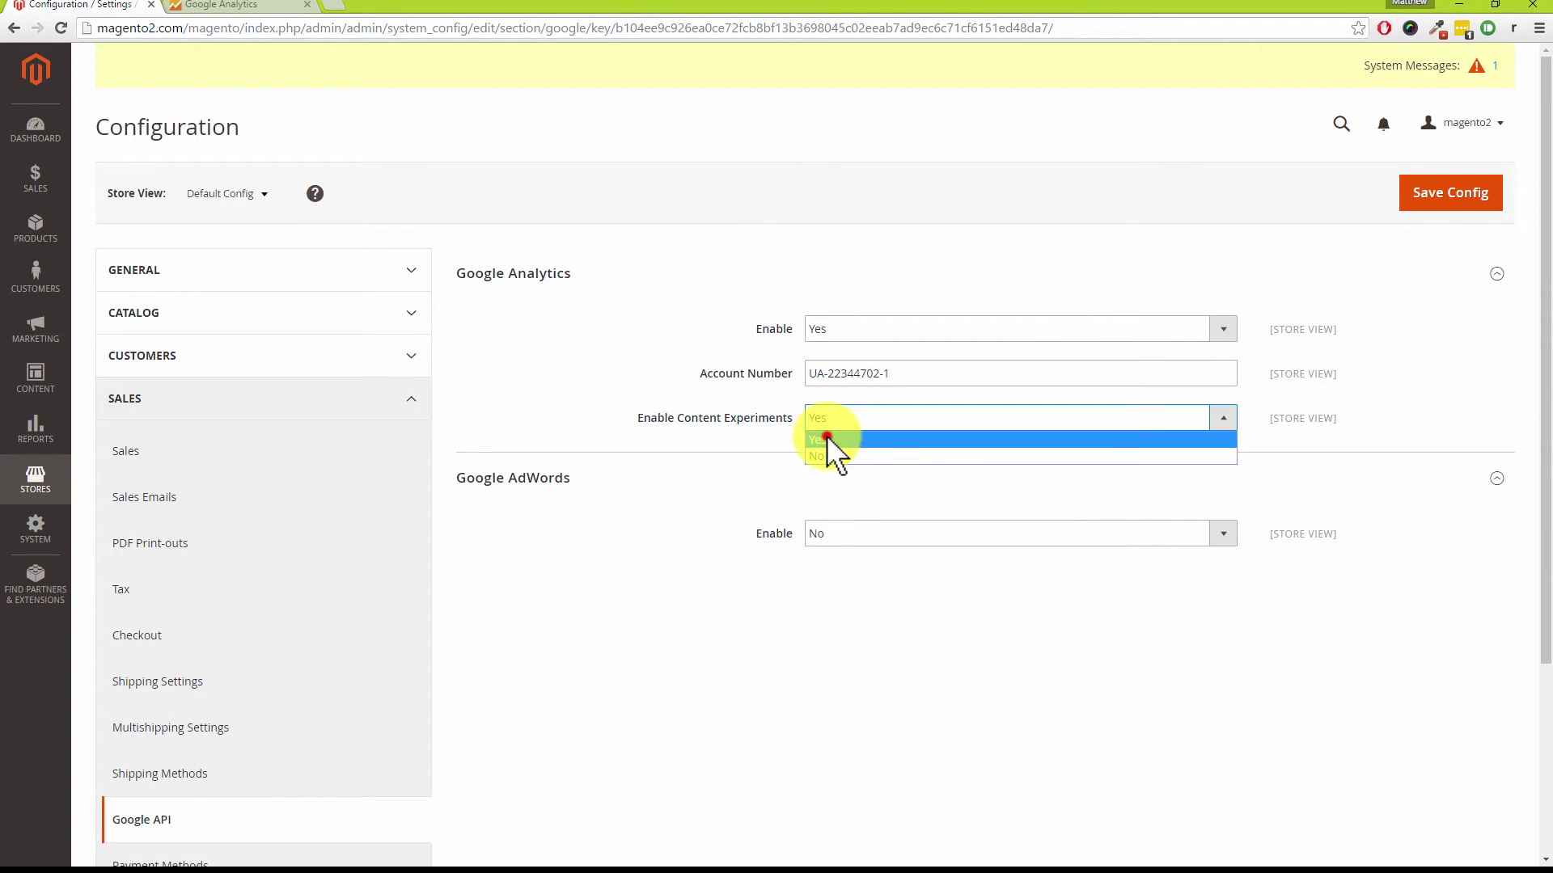
left_click(828, 437)
left_click(831, 429)
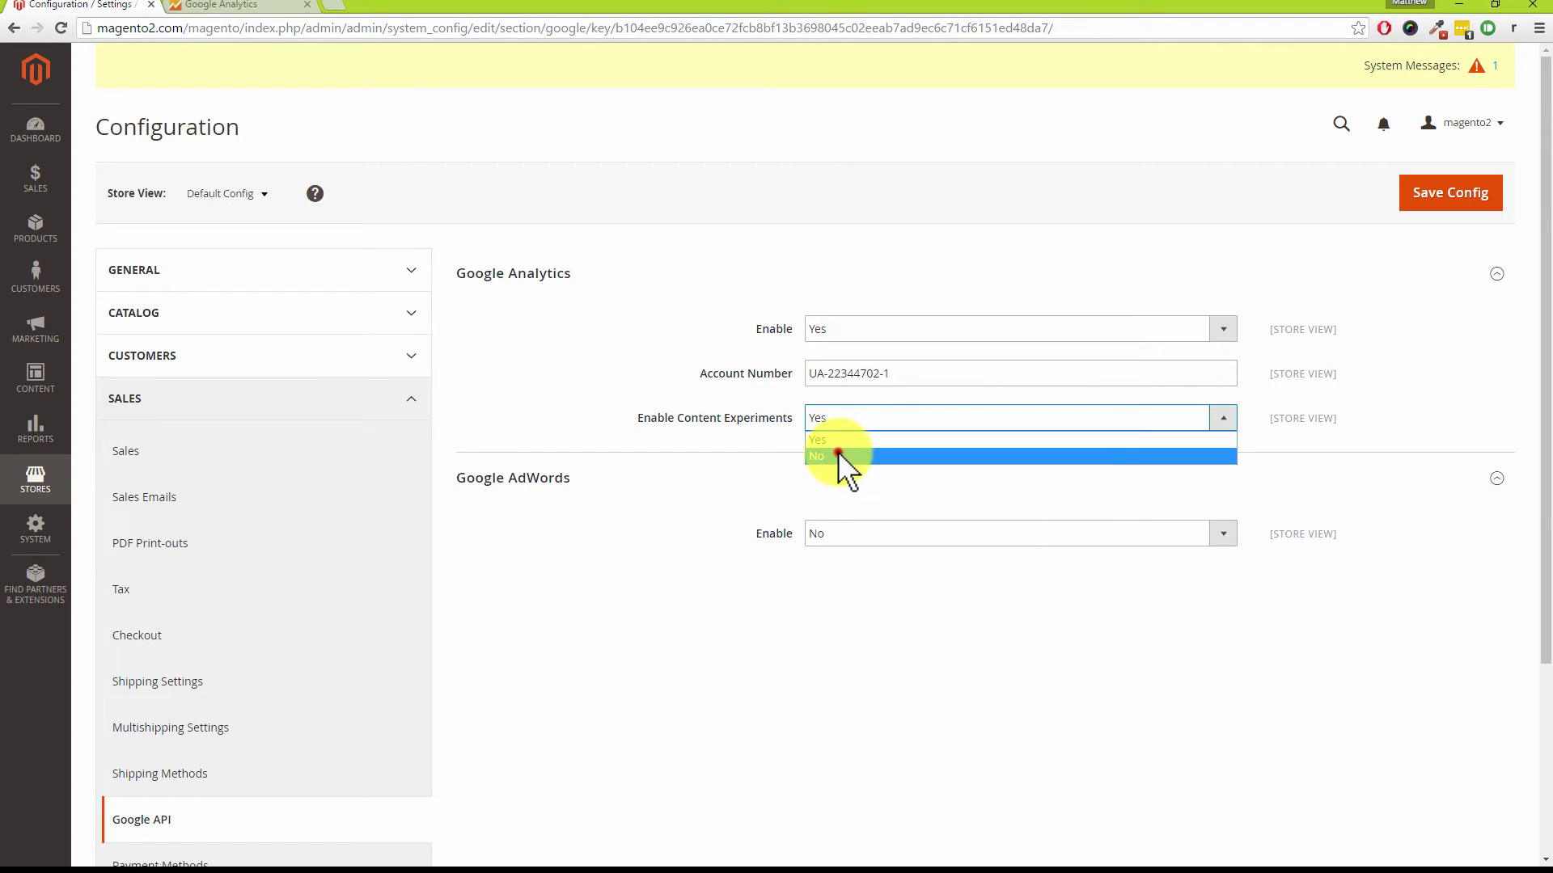
left_click(840, 453)
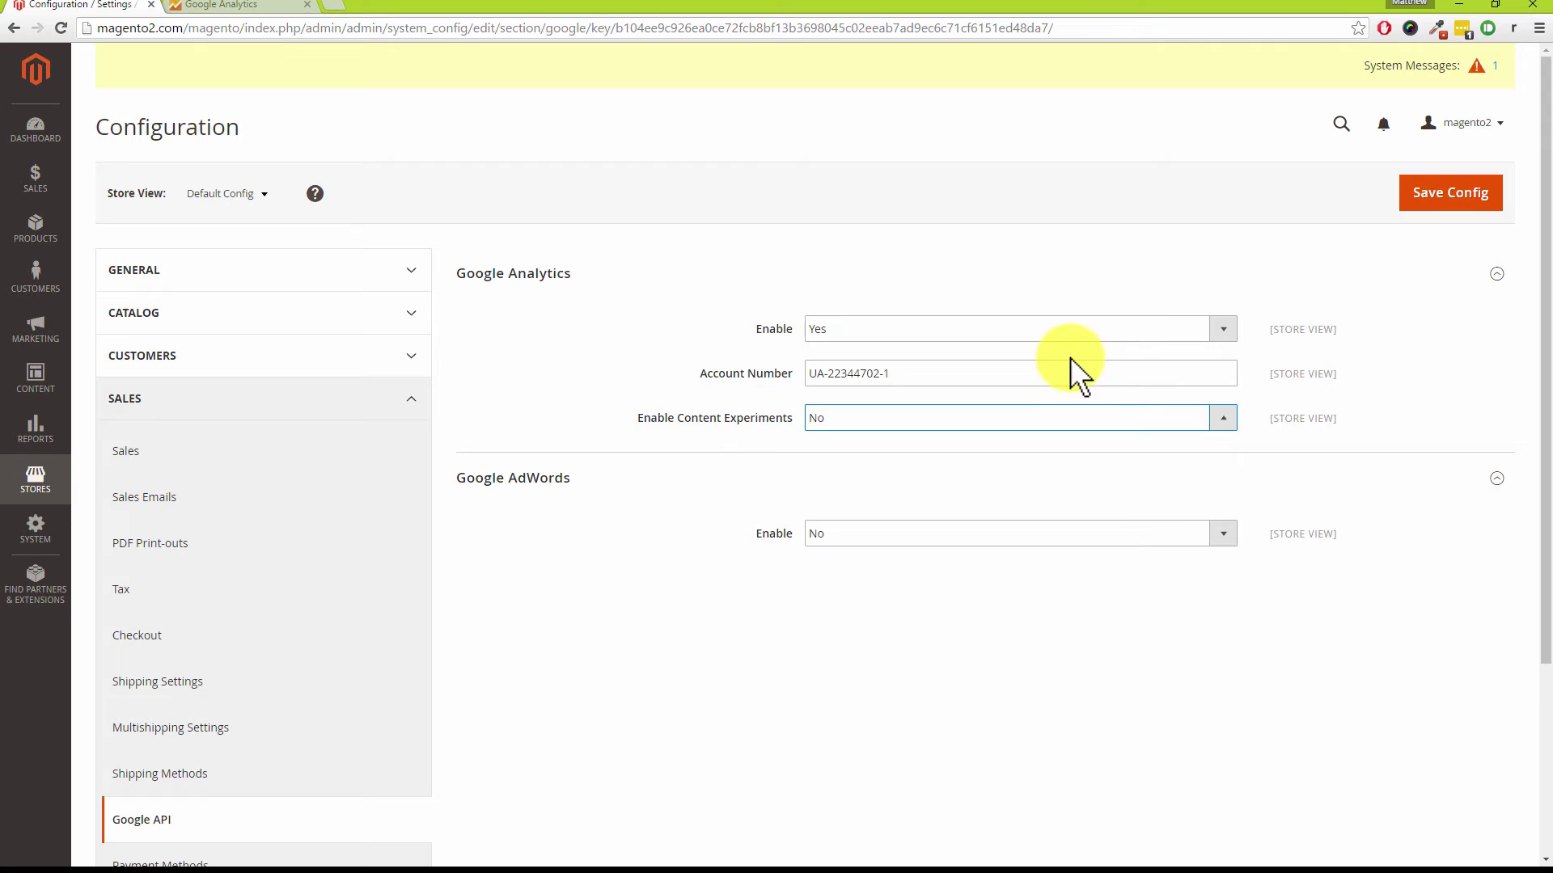
left_click(1451, 194)
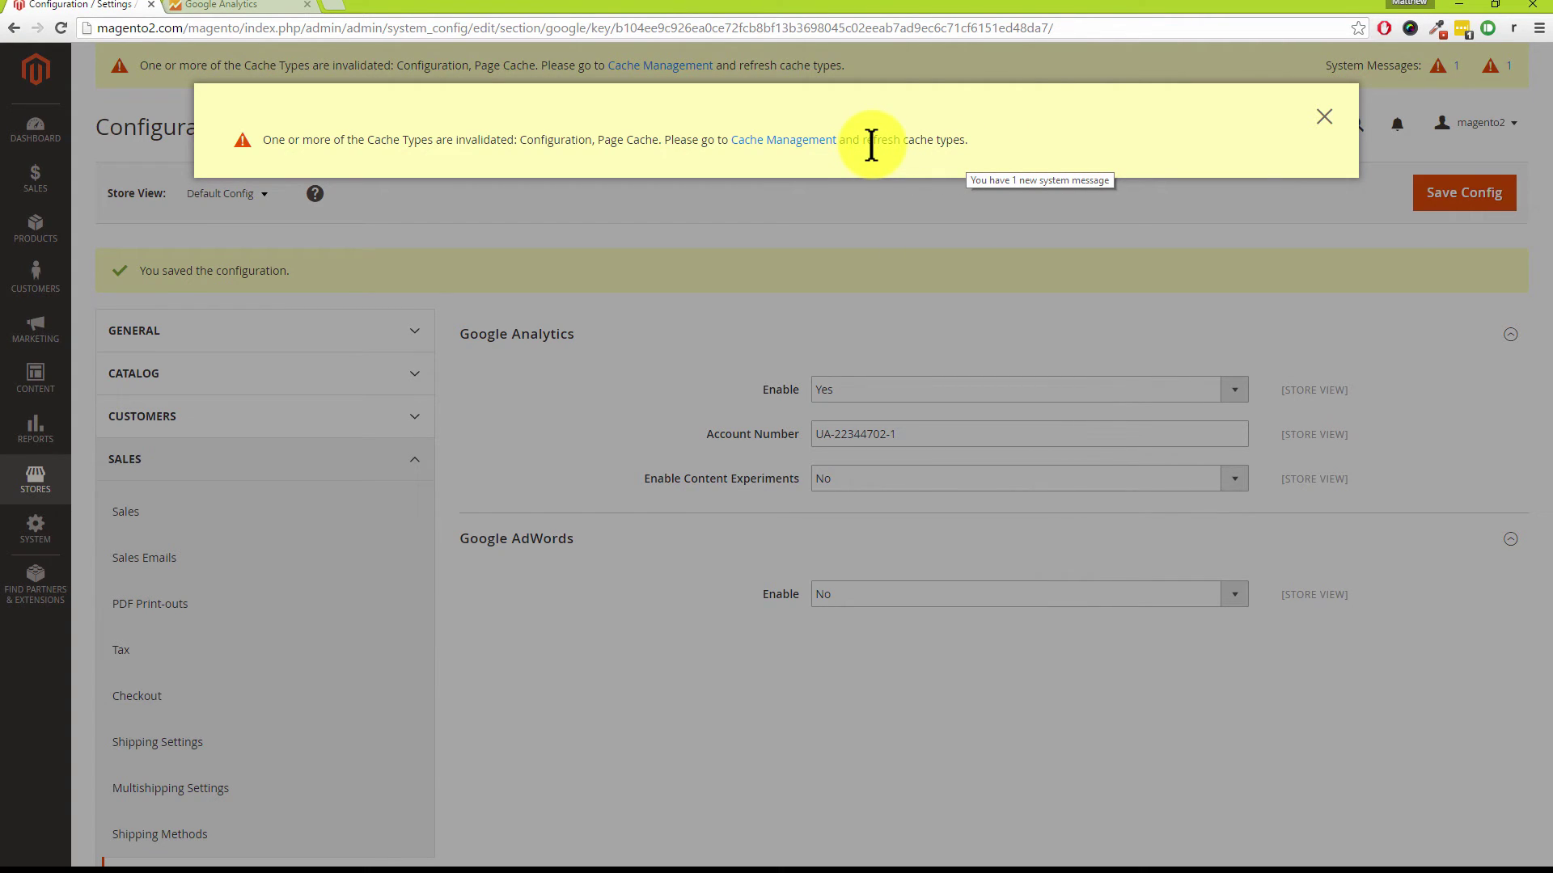
In Cache Management, select all 12 cache types and refresh them
left_click(794, 139)
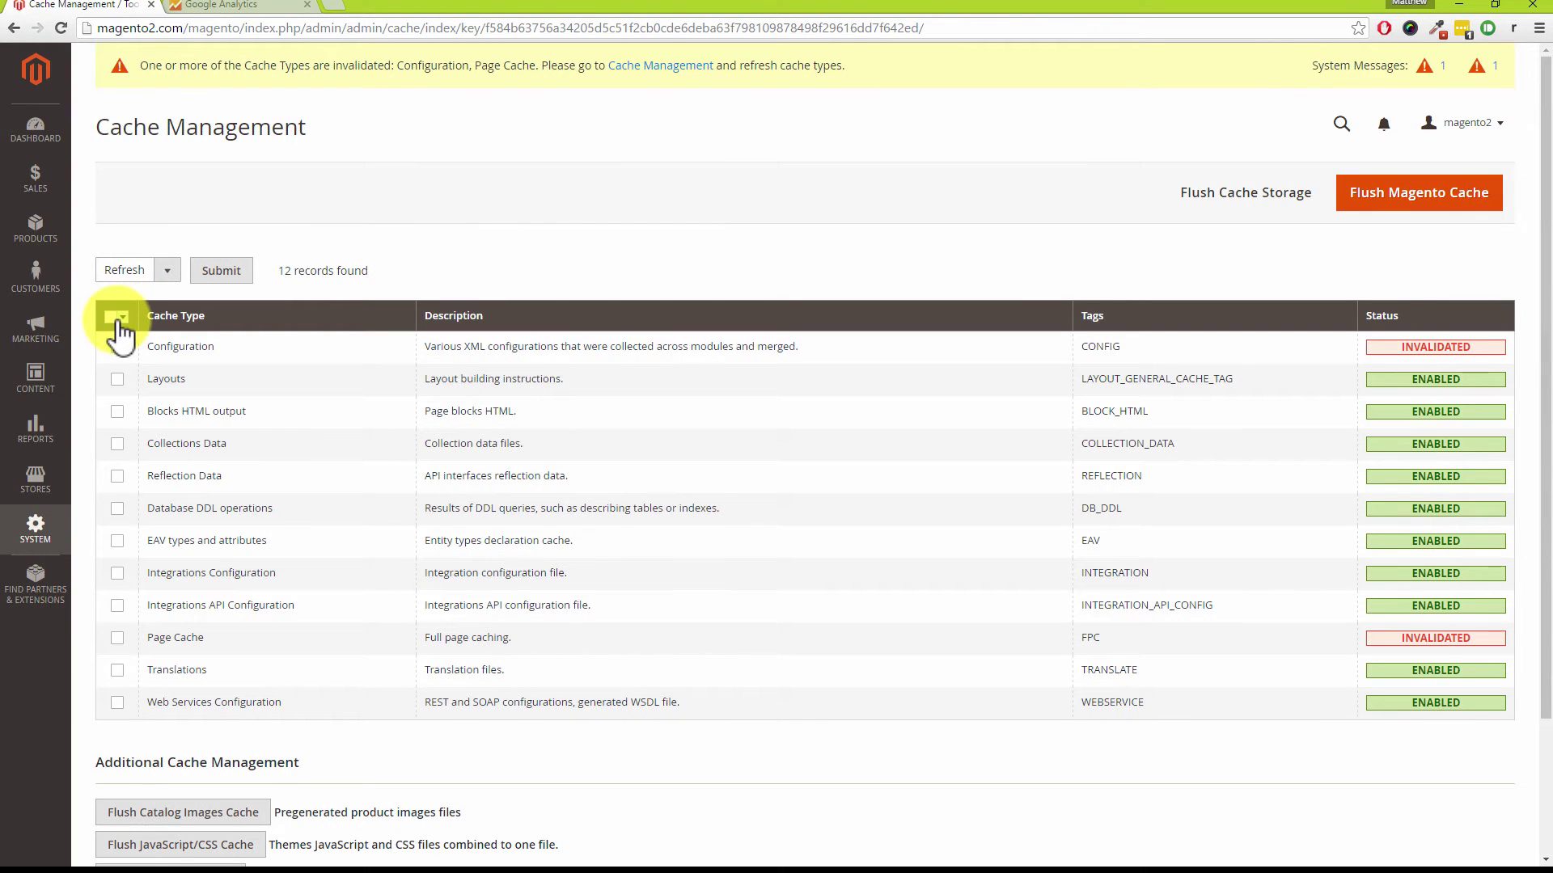
left_click(120, 319)
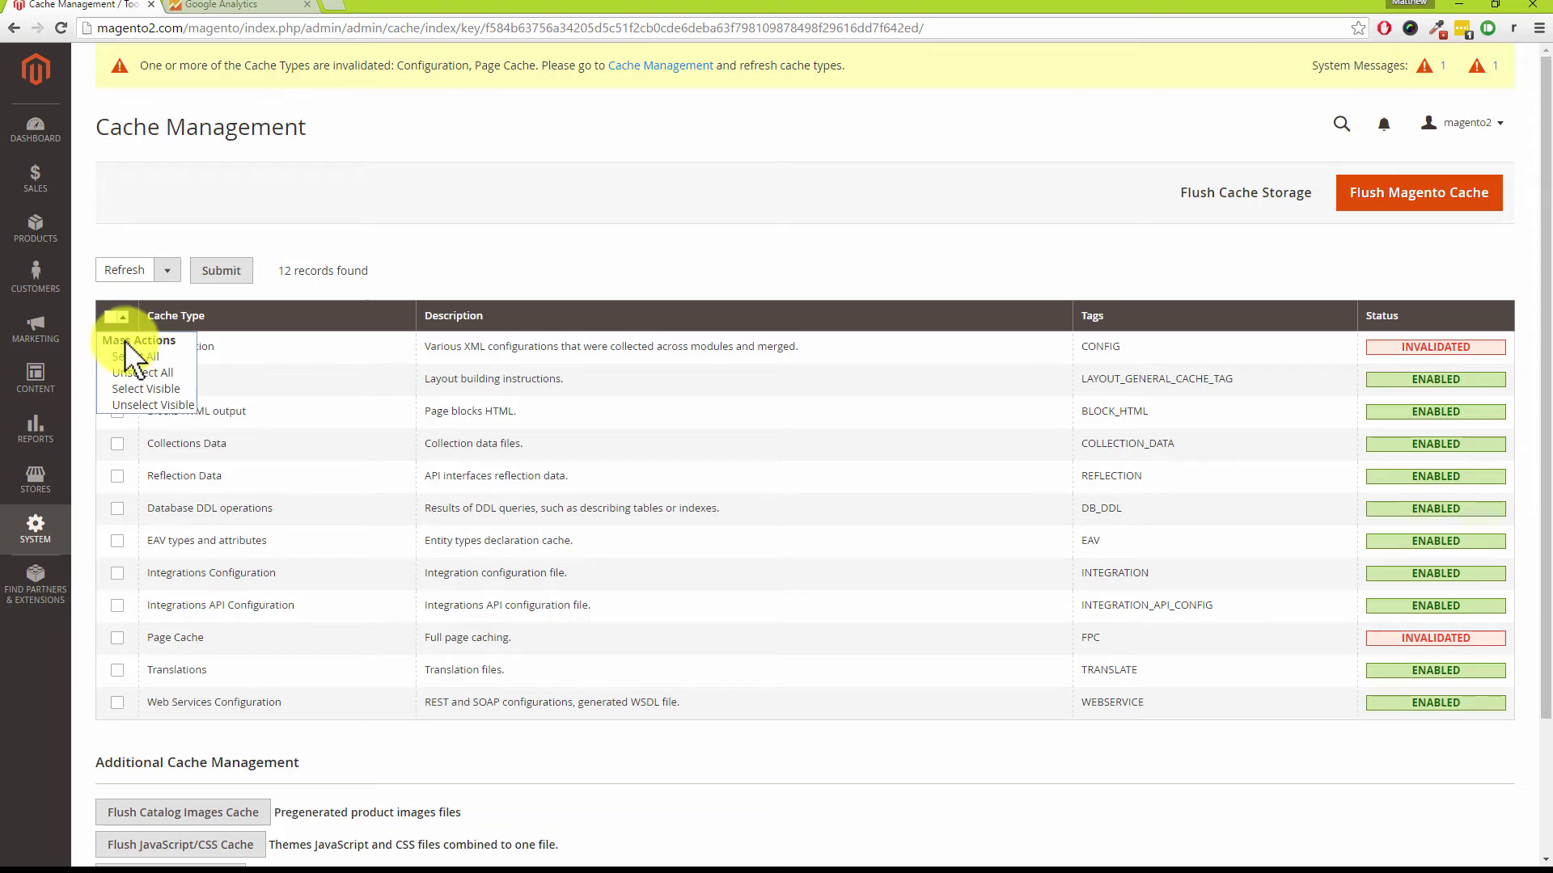
left_click(131, 356)
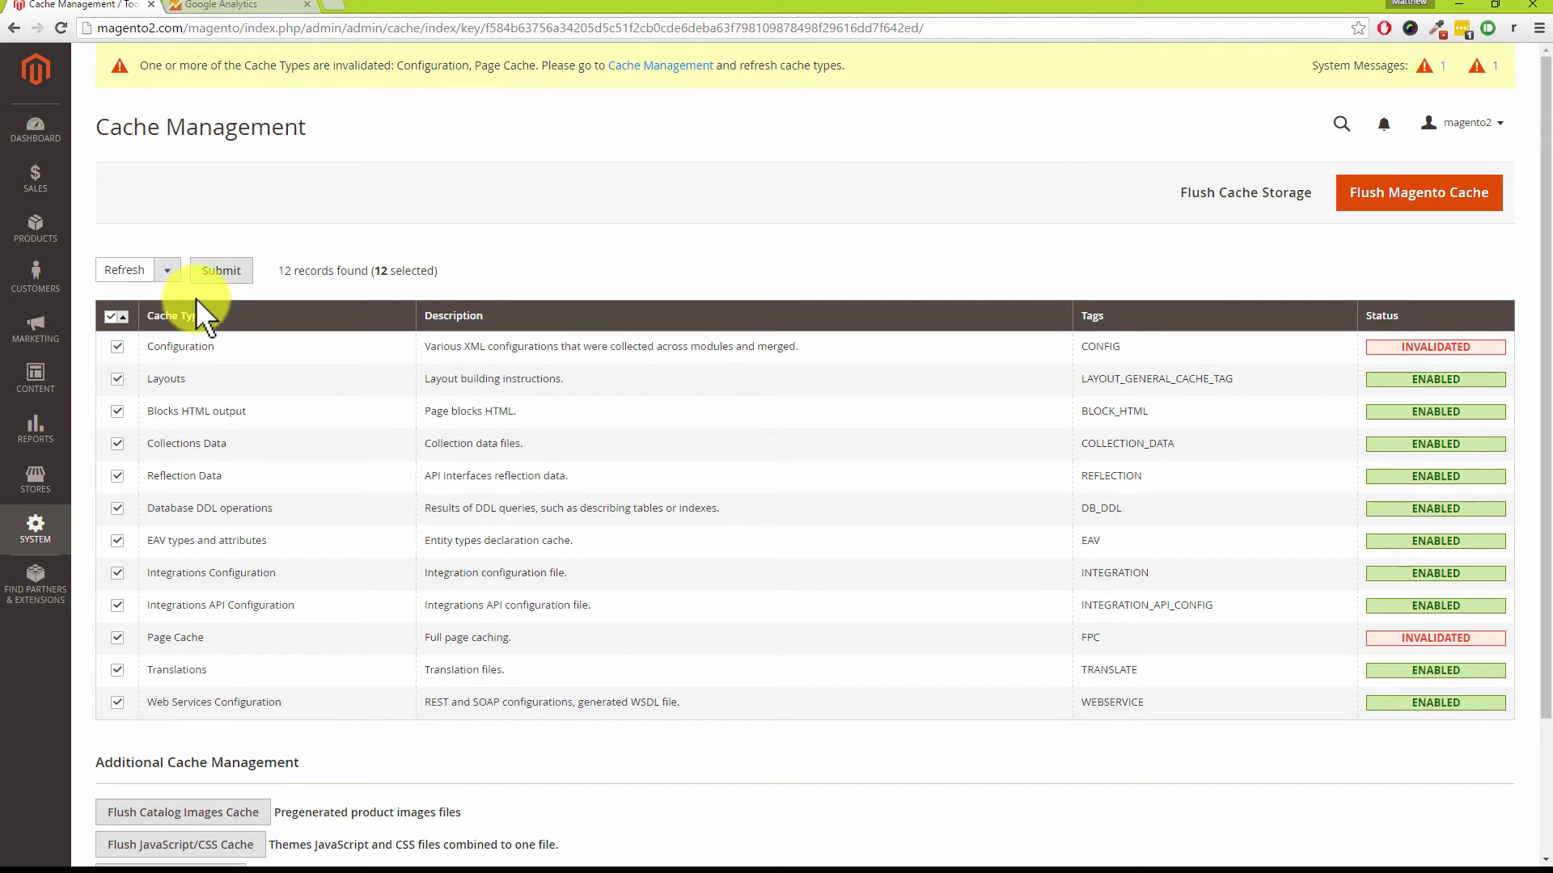
left_click(218, 272)
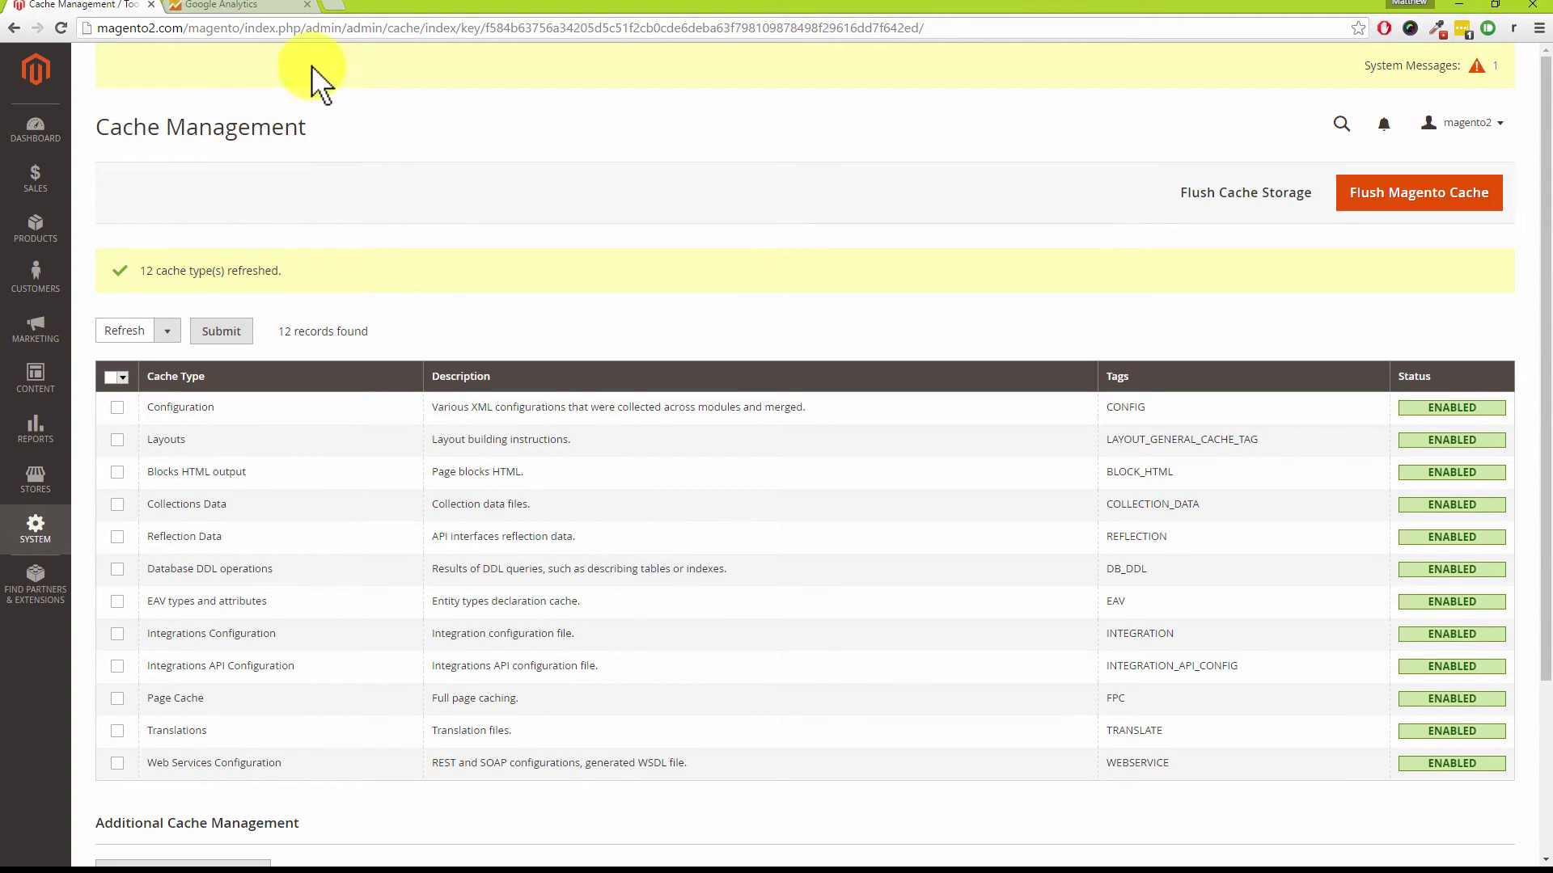
In the Google Analytics tab, return to the Admin overview and open the Audience Overview report
left_click(266, 6)
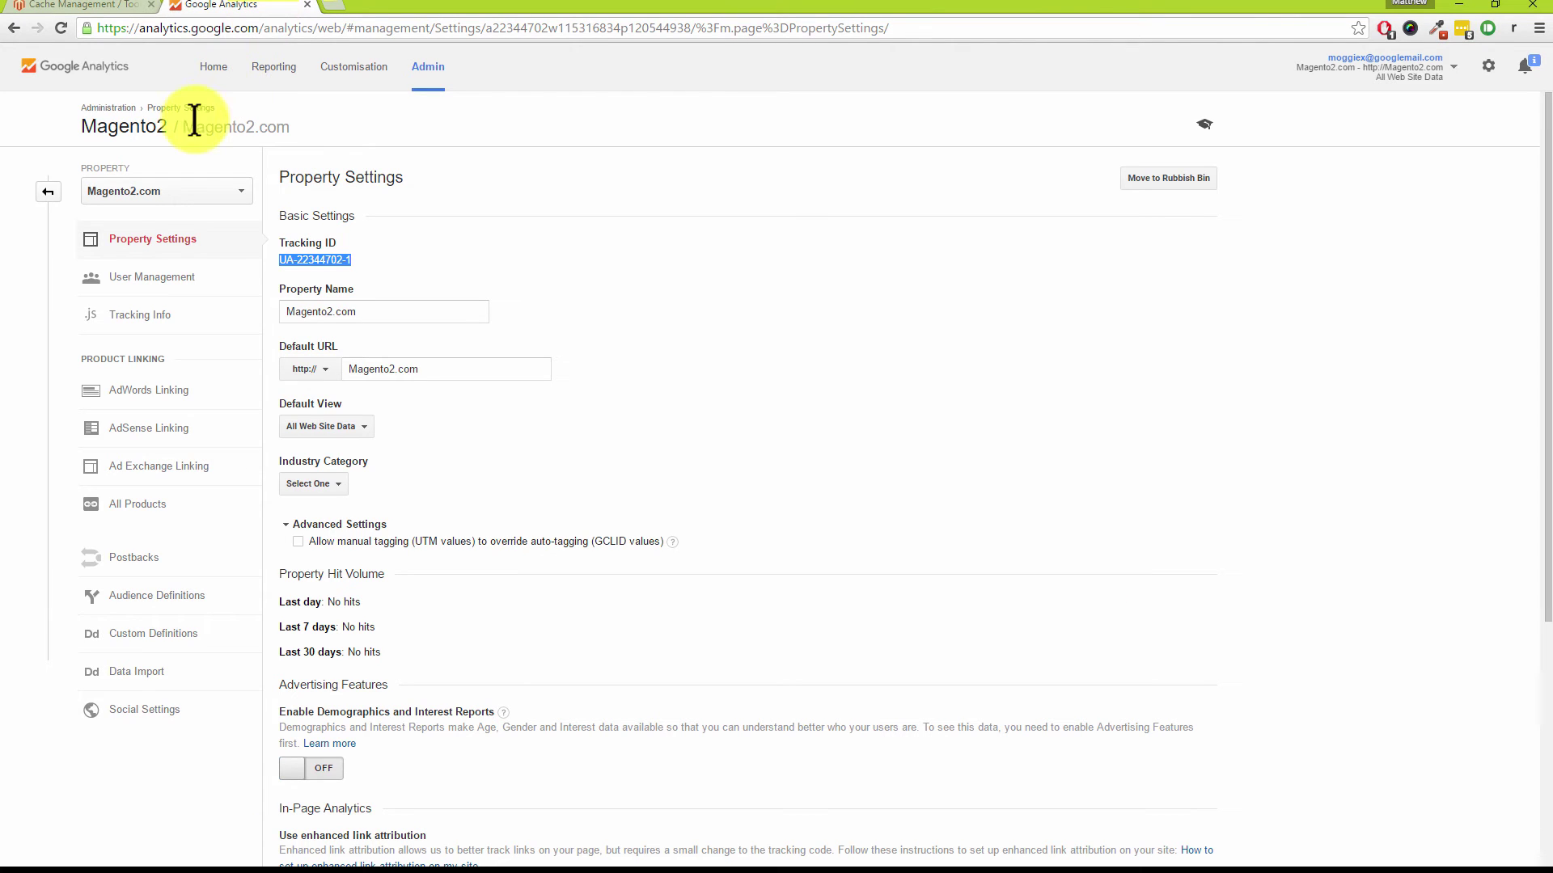
left_click(48, 192)
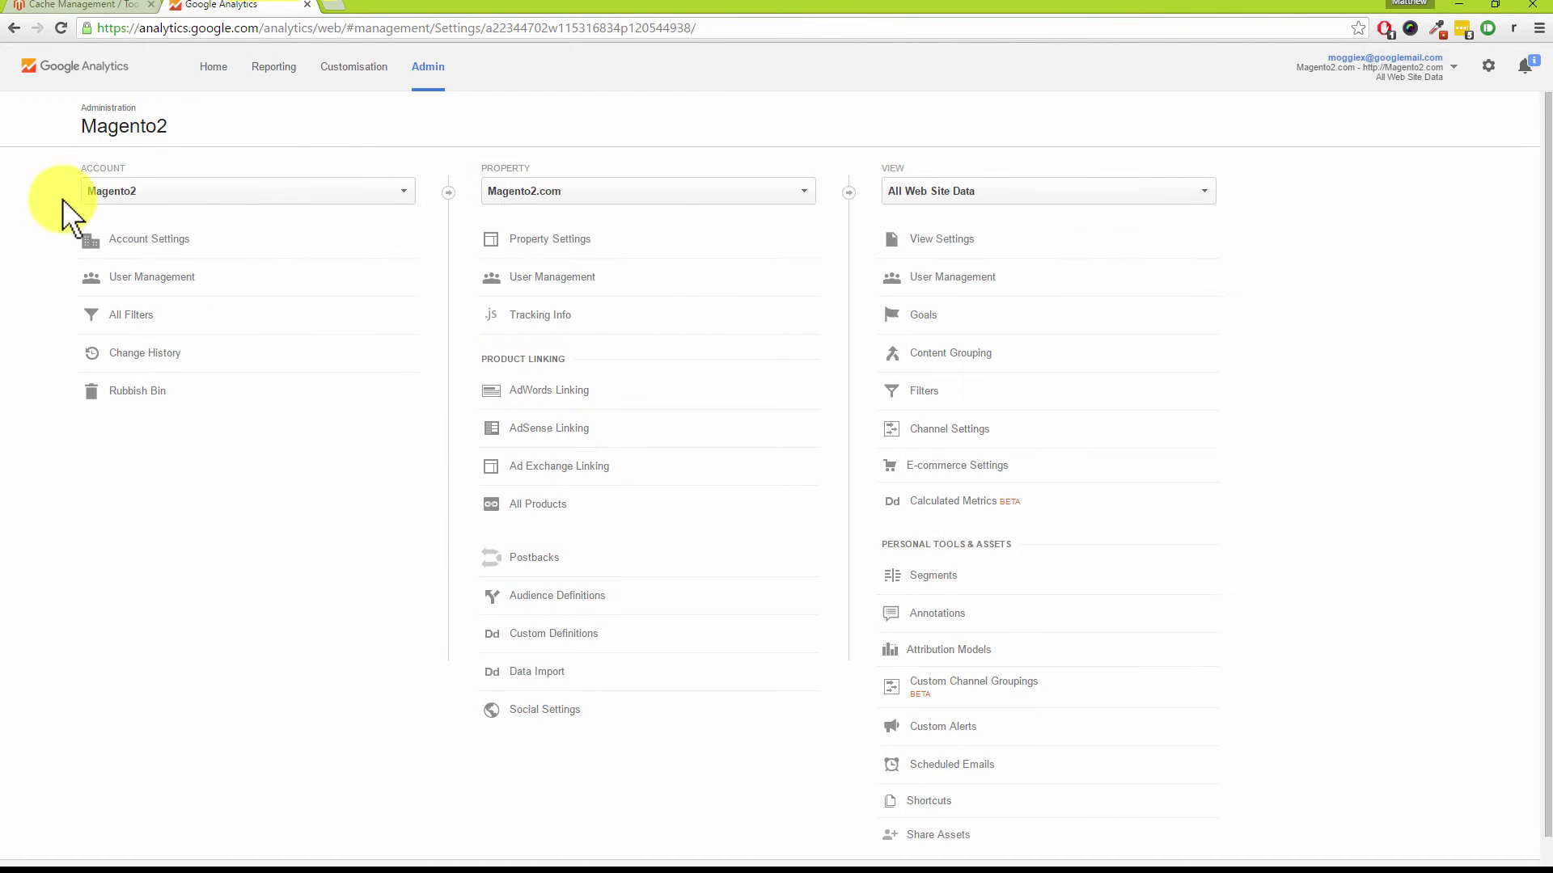
left_click(265, 73)
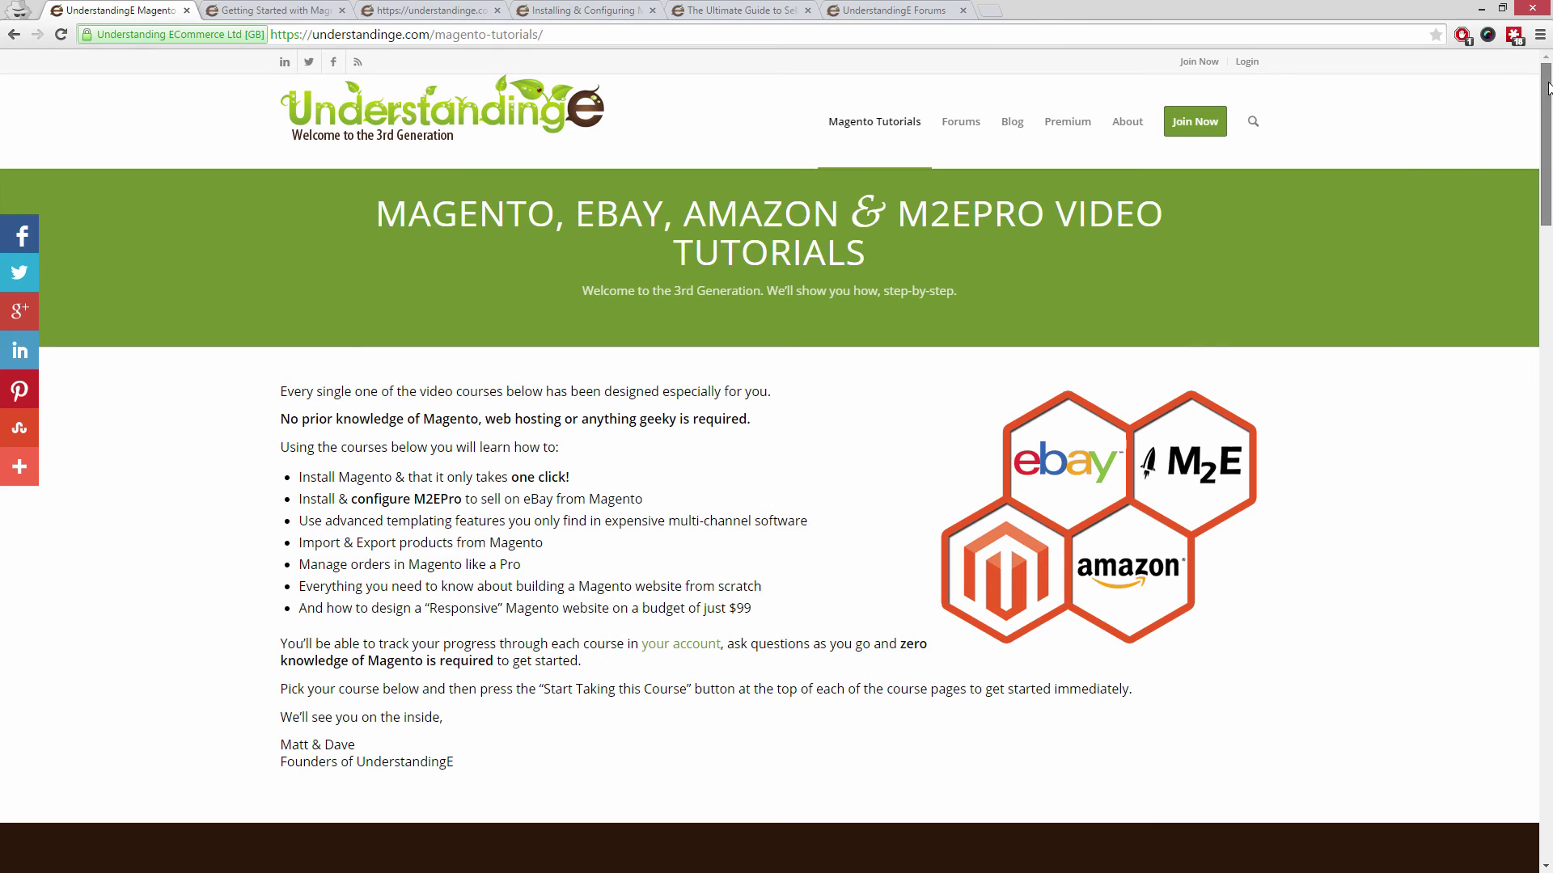
Scroll through the UnderstandingE course pages
left_click_drag(1549, 87, 1549, 397)
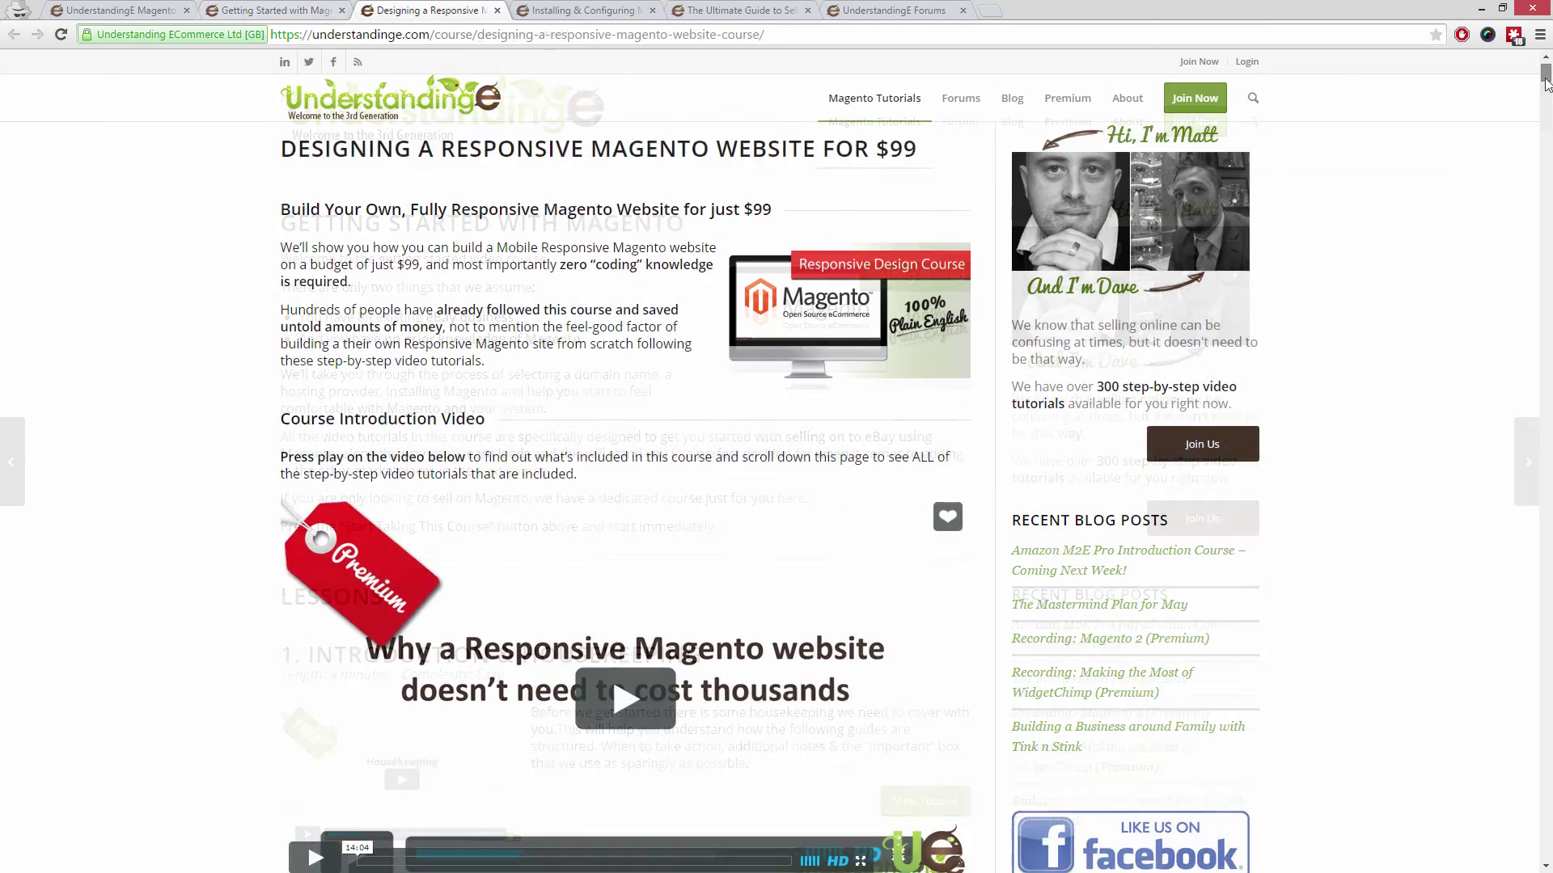
left_click_drag(1546, 79, 1546, 109)
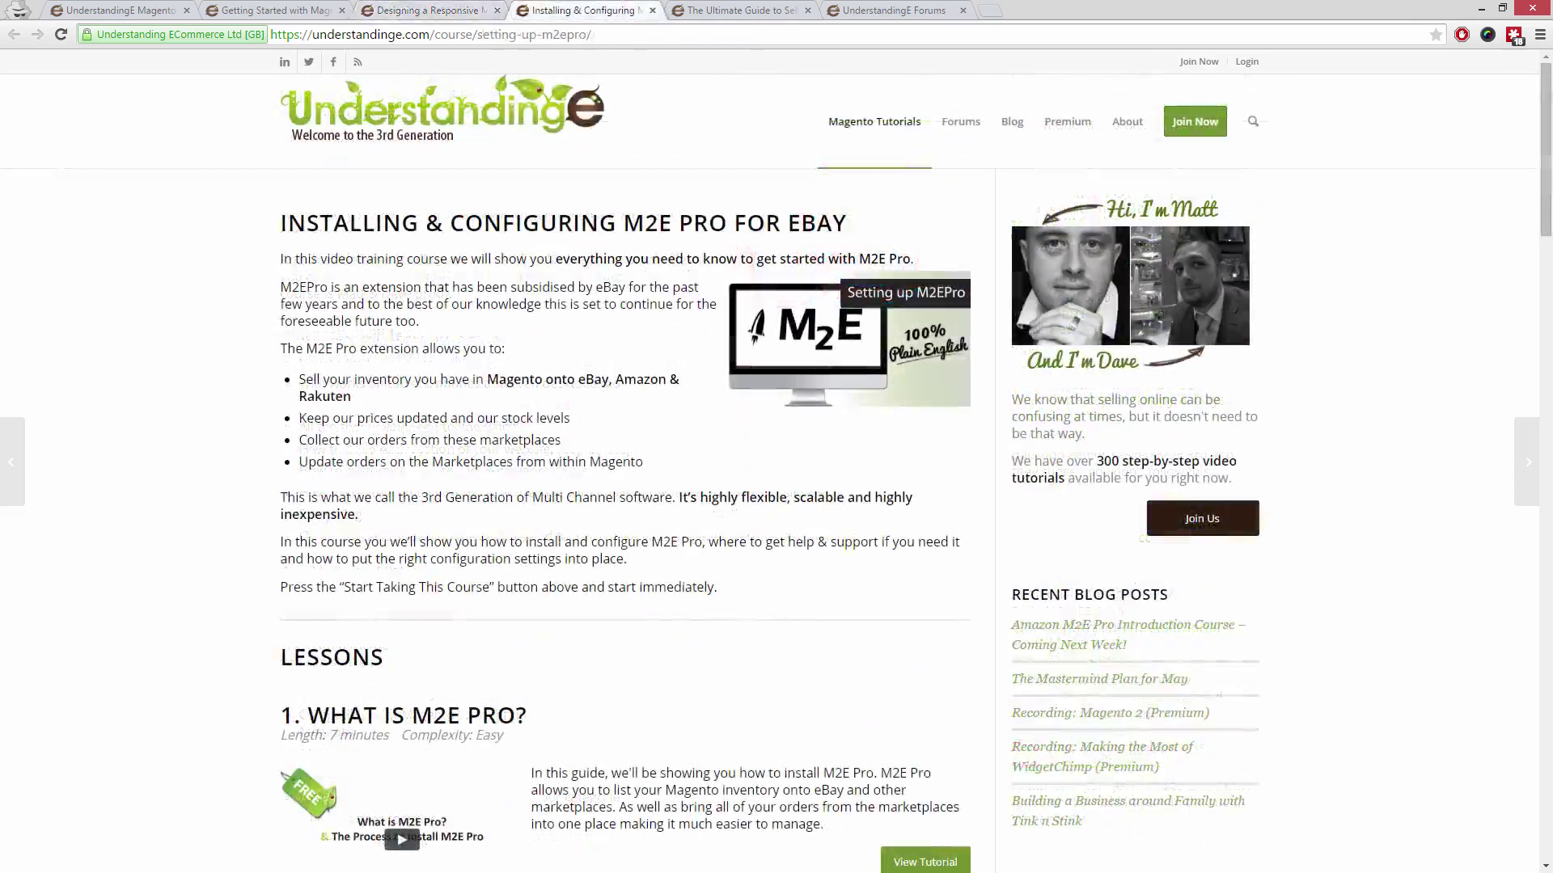